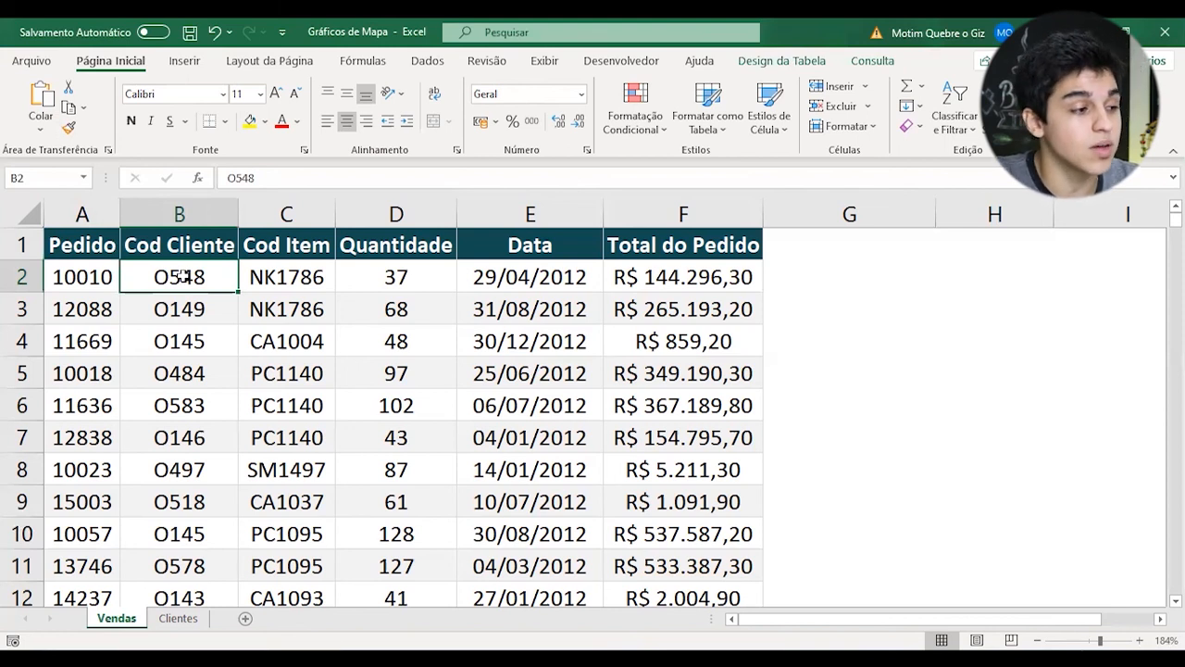
- Examine the columns of the first order on the Vendas sheet and check how far down the table extends
click(75, 276)
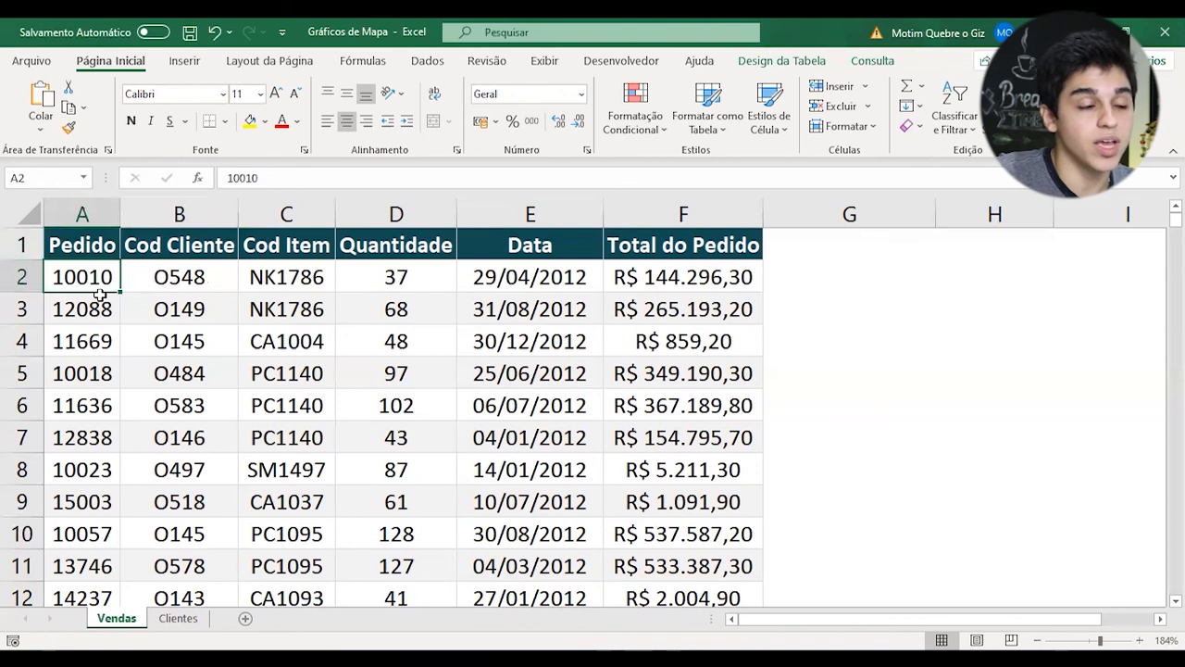
click(157, 275)
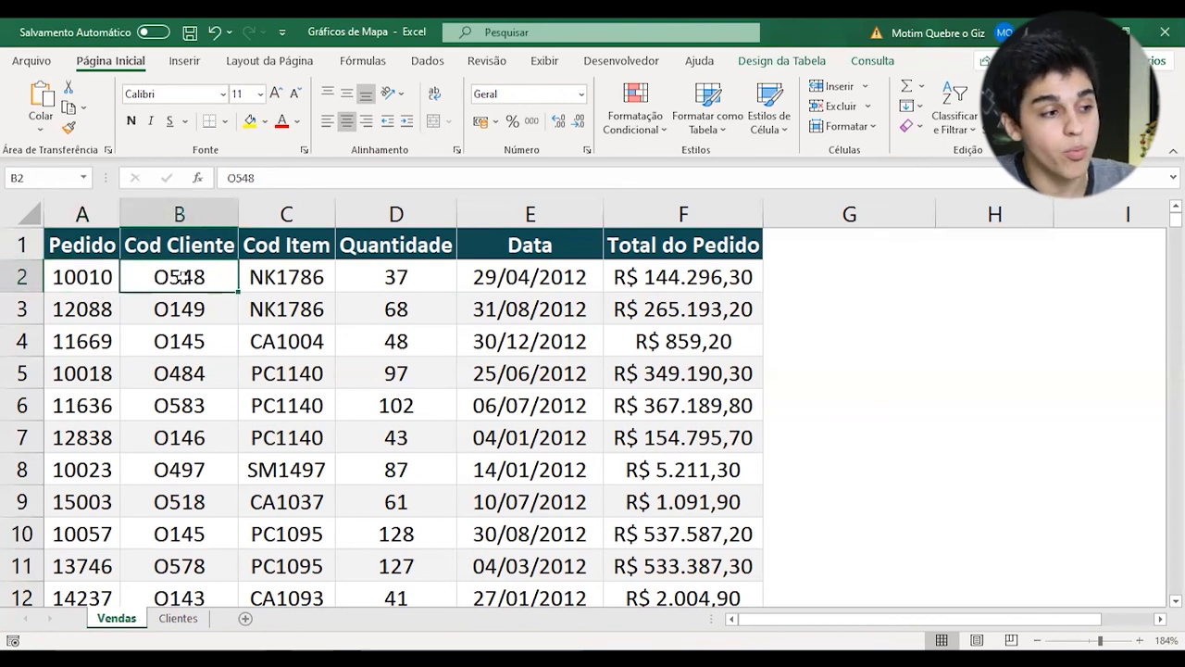
click(276, 274)
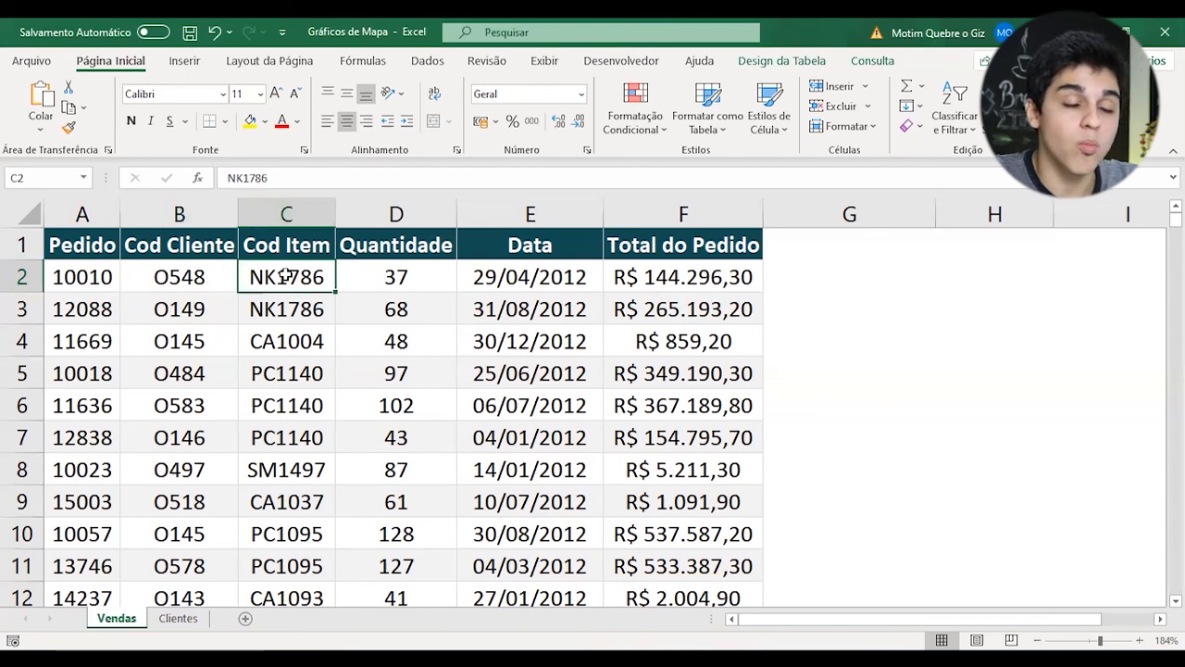
click(395, 270)
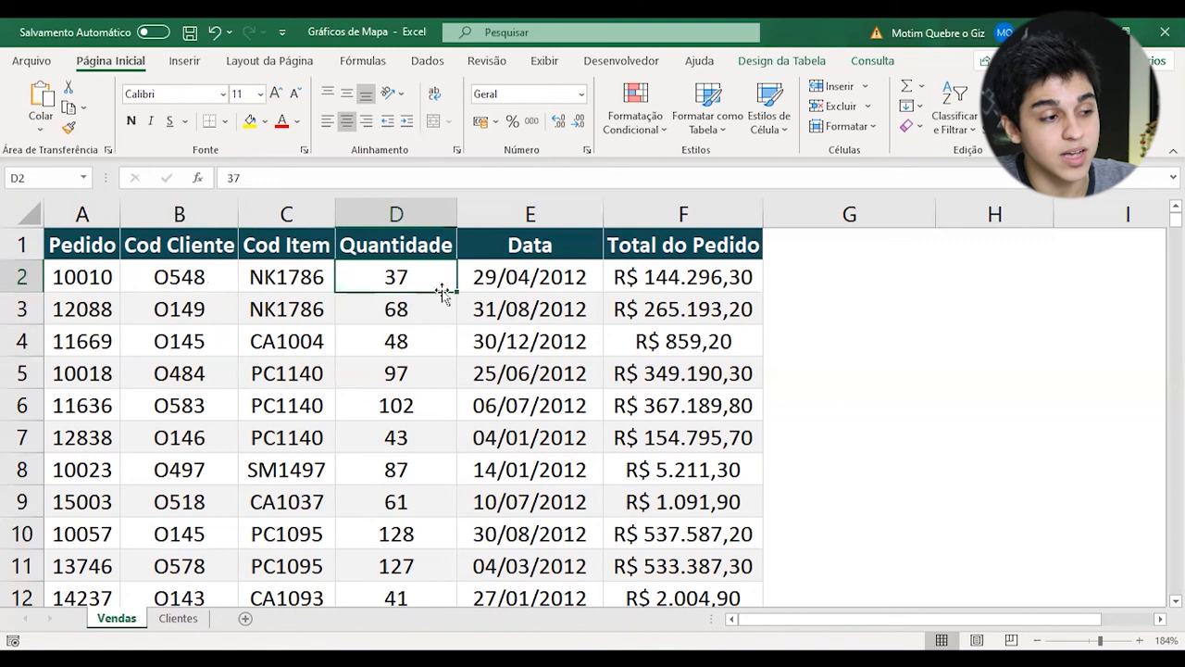
click(483, 278)
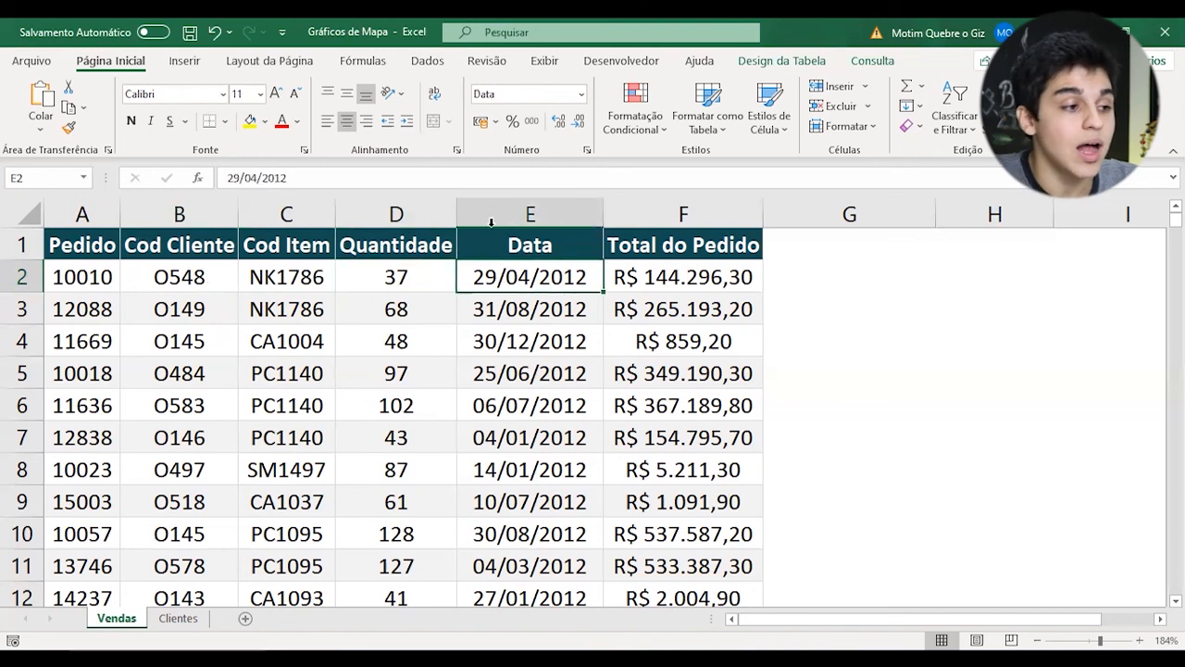
click(741, 276)
mouse_move(685, 281)
mouse_down()
mouse_move(312, 273)
mouse_move(96, 299)
mouse_up()
drag(674, 309, 734, 275)
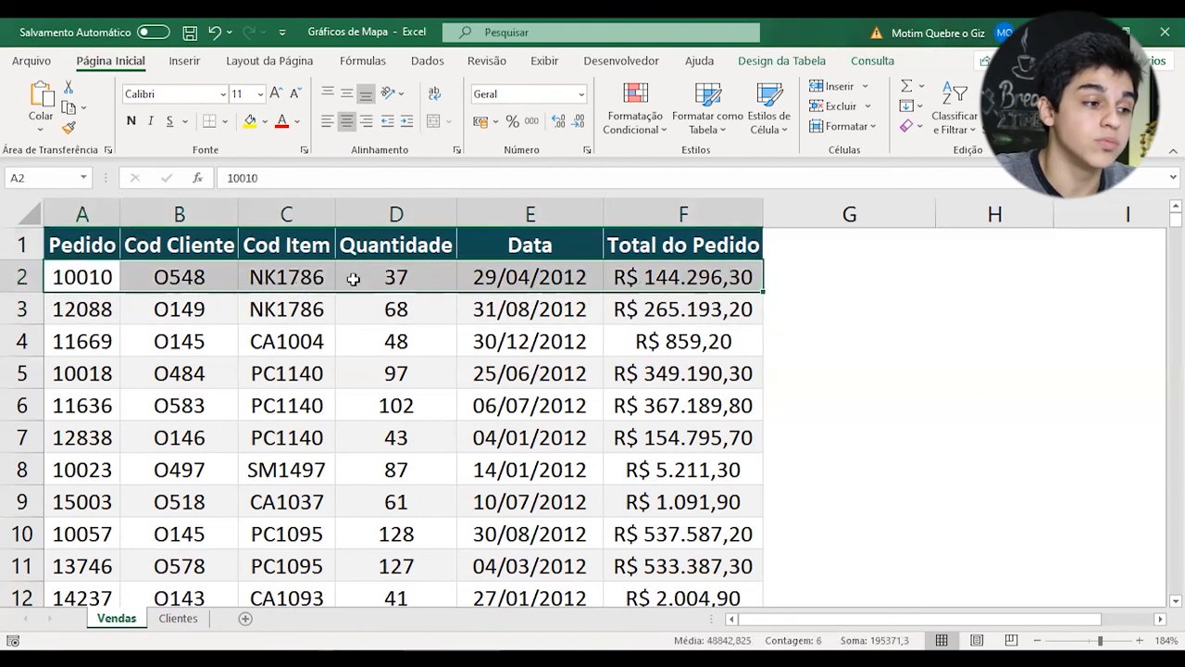
click(87, 278)
key(ctrl+Down)
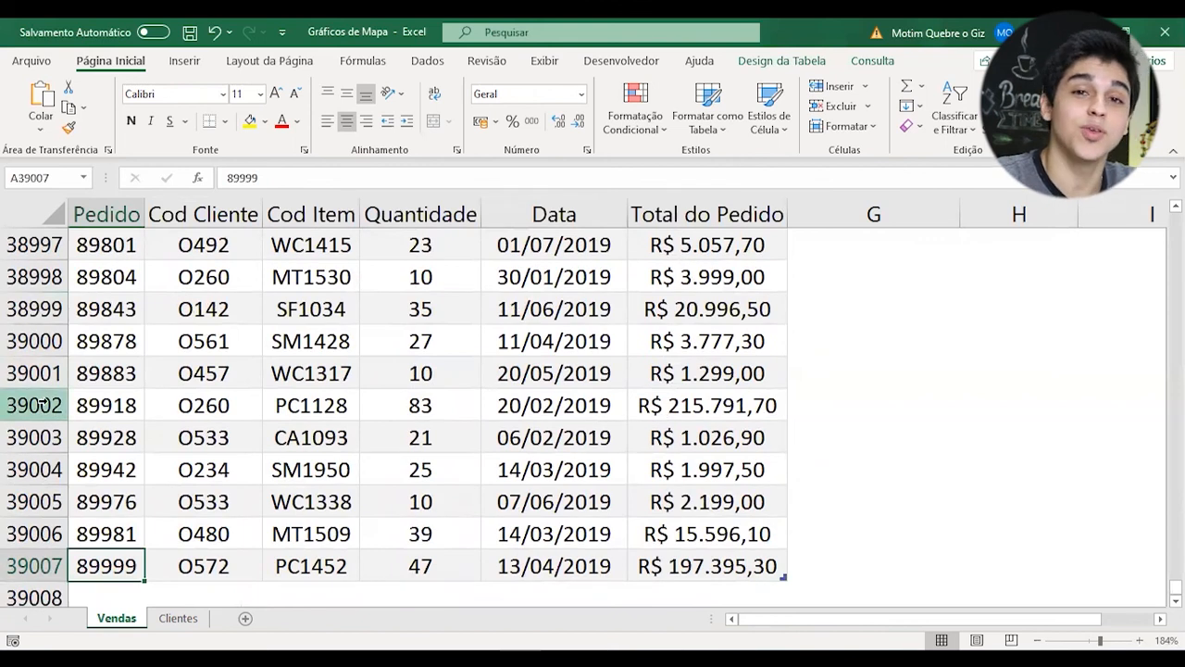
key(ctrl+Up)
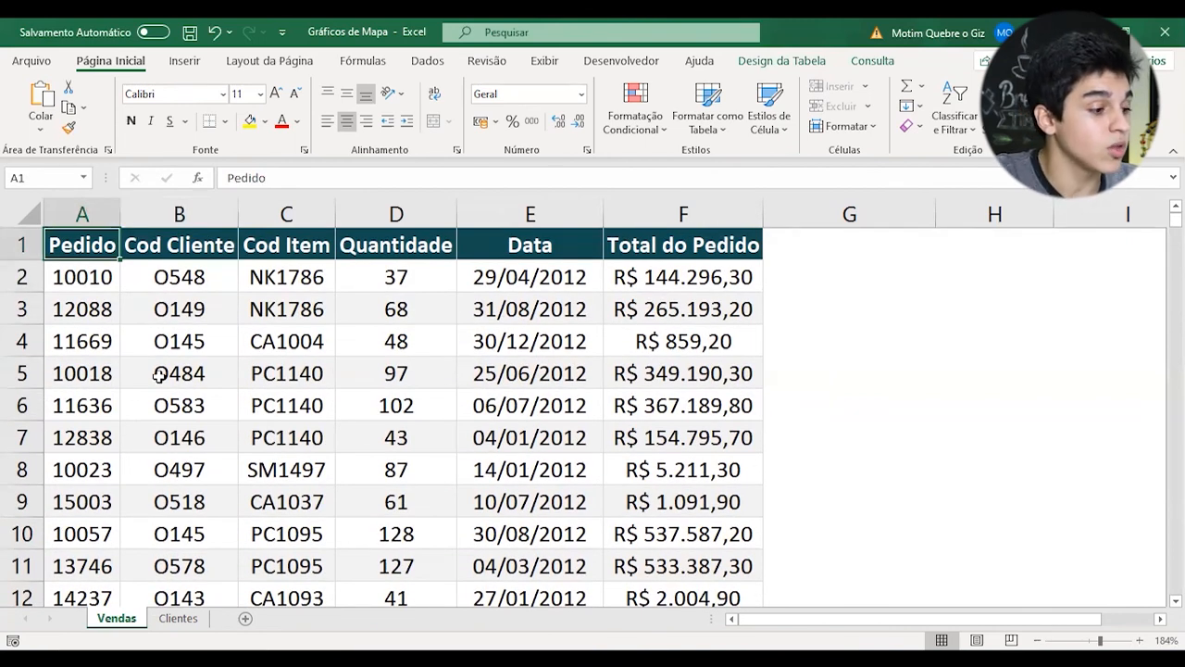
- Compare the Cod Cliente columns of the Clientes and Vendas sheets as the shared key between both tables
click(176, 620)
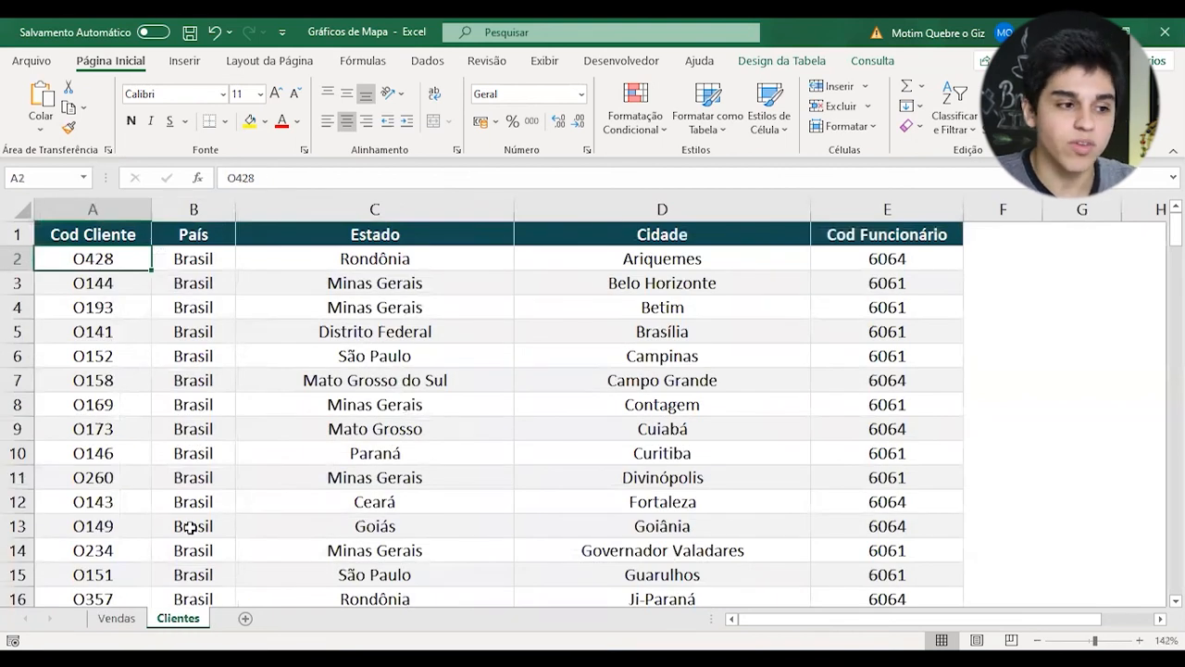
drag(72, 237, 69, 444)
click(114, 262)
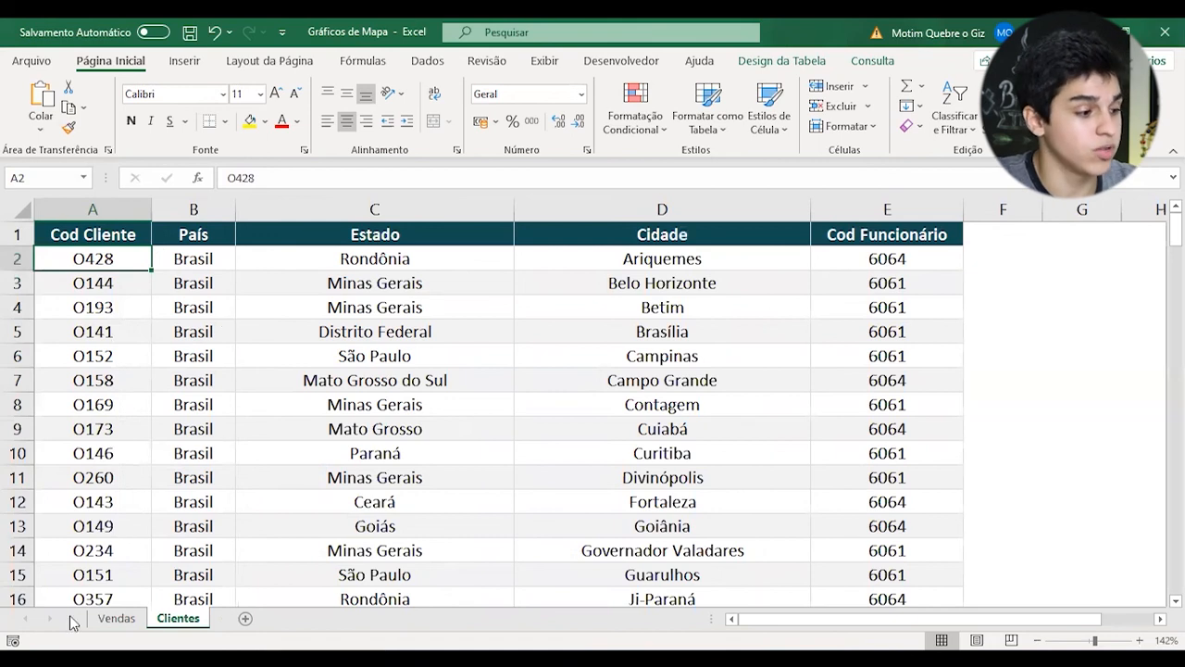
click(116, 617)
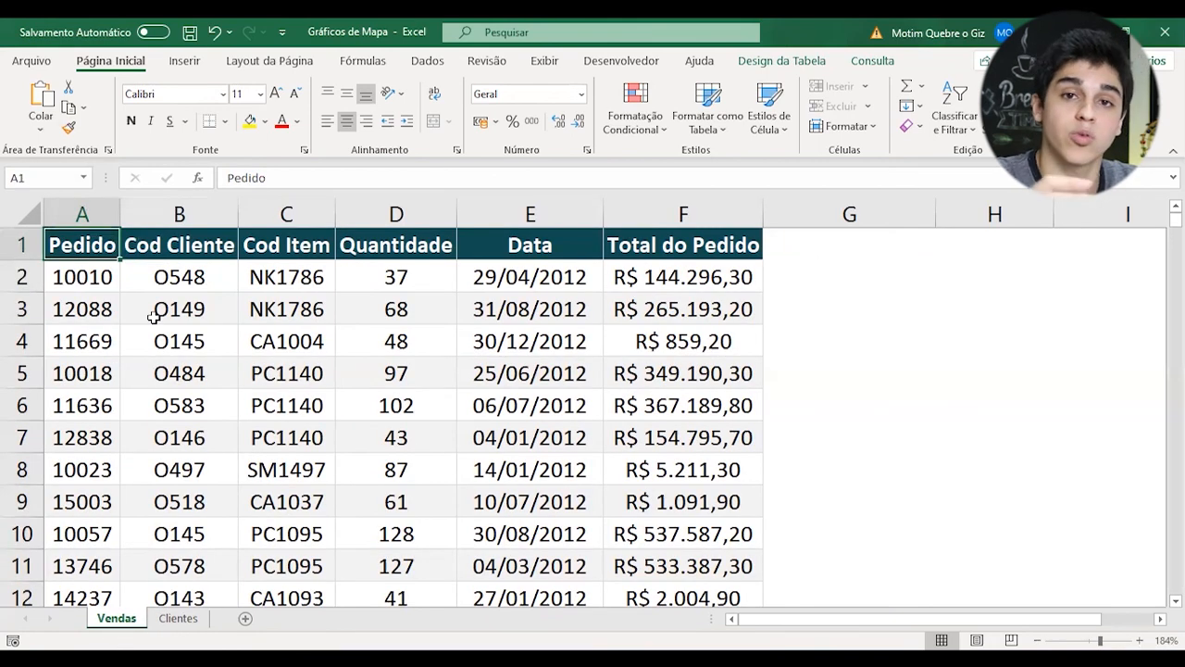
drag(239, 245, 200, 469)
click(178, 617)
drag(100, 235, 106, 326)
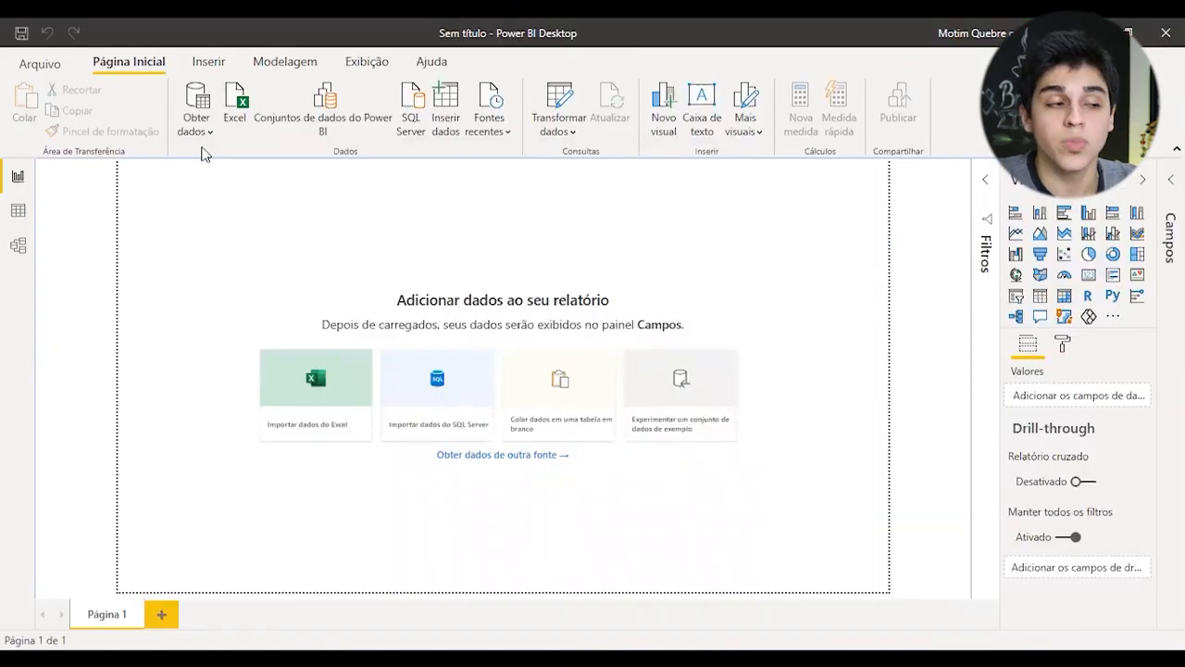
- Switch to Power BI Desktop and open the Excel workbook Gráficos de Mapa from Downloads as a data source
click(192, 124)
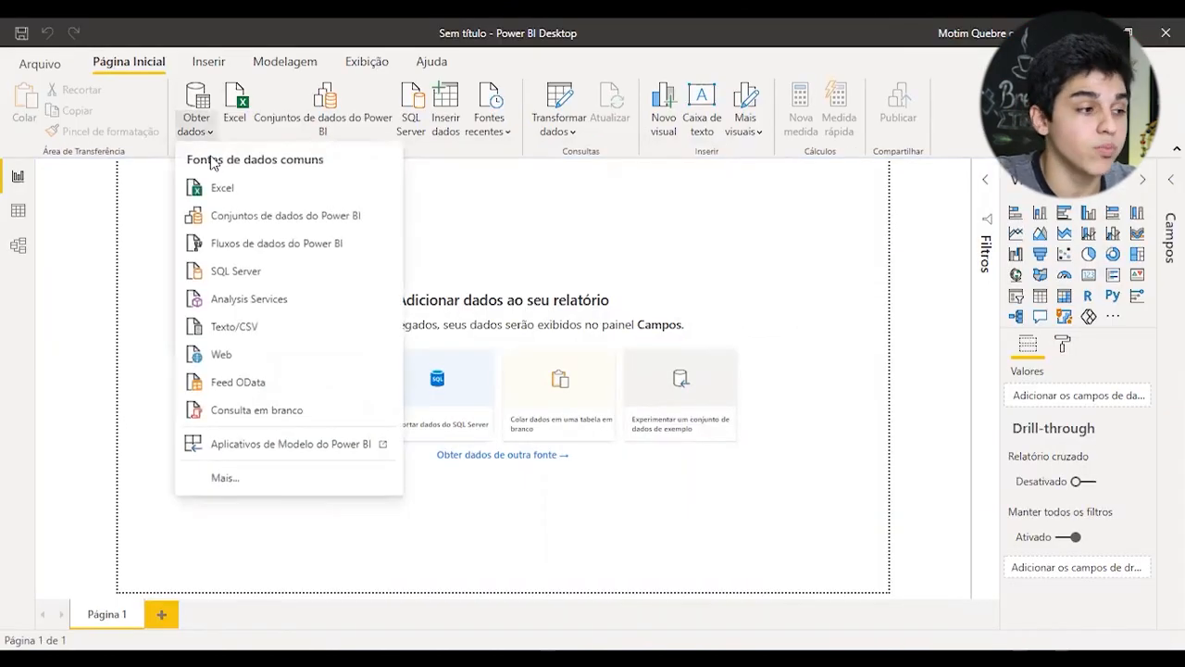
click(239, 191)
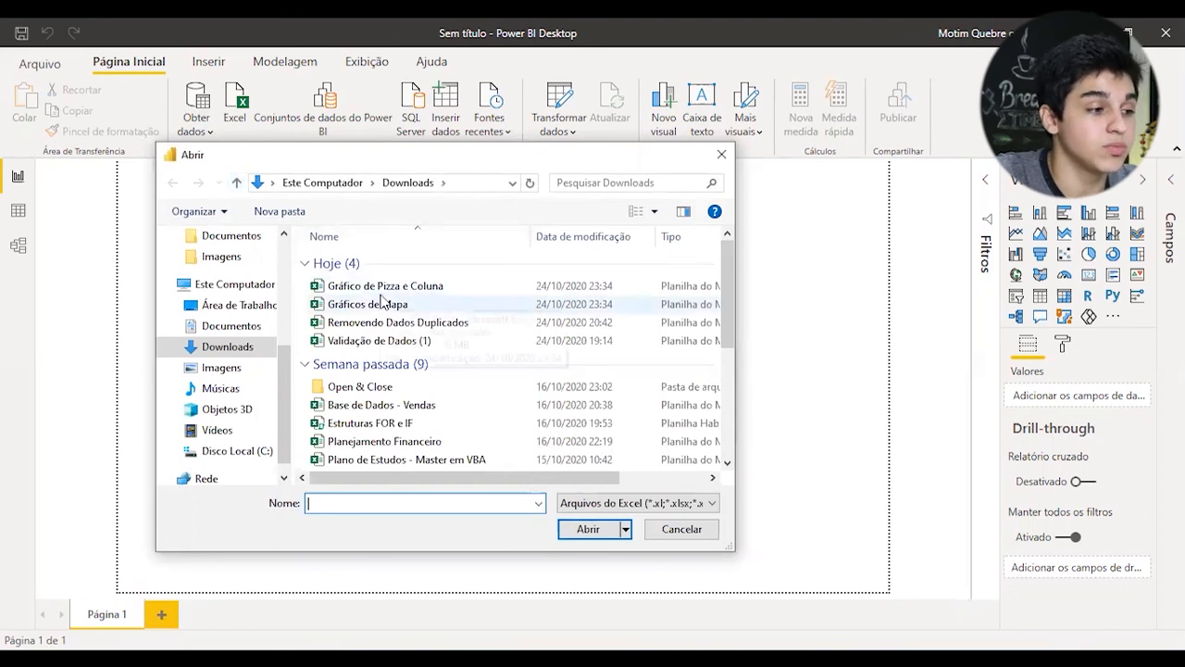
click(343, 309)
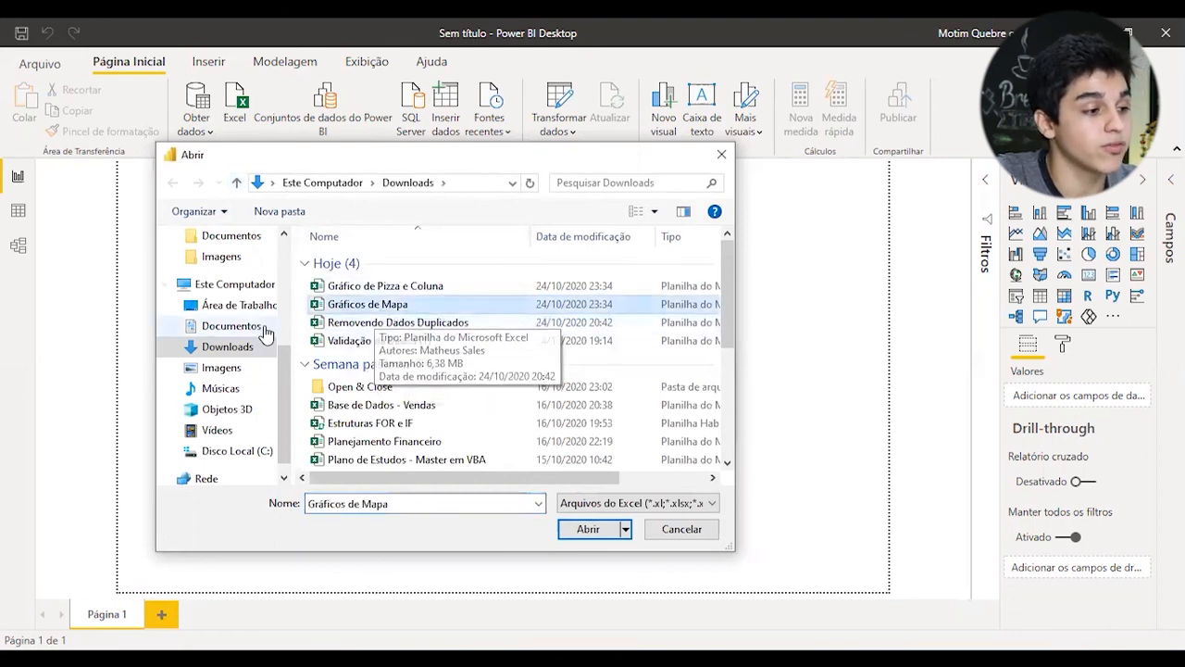
click(589, 528)
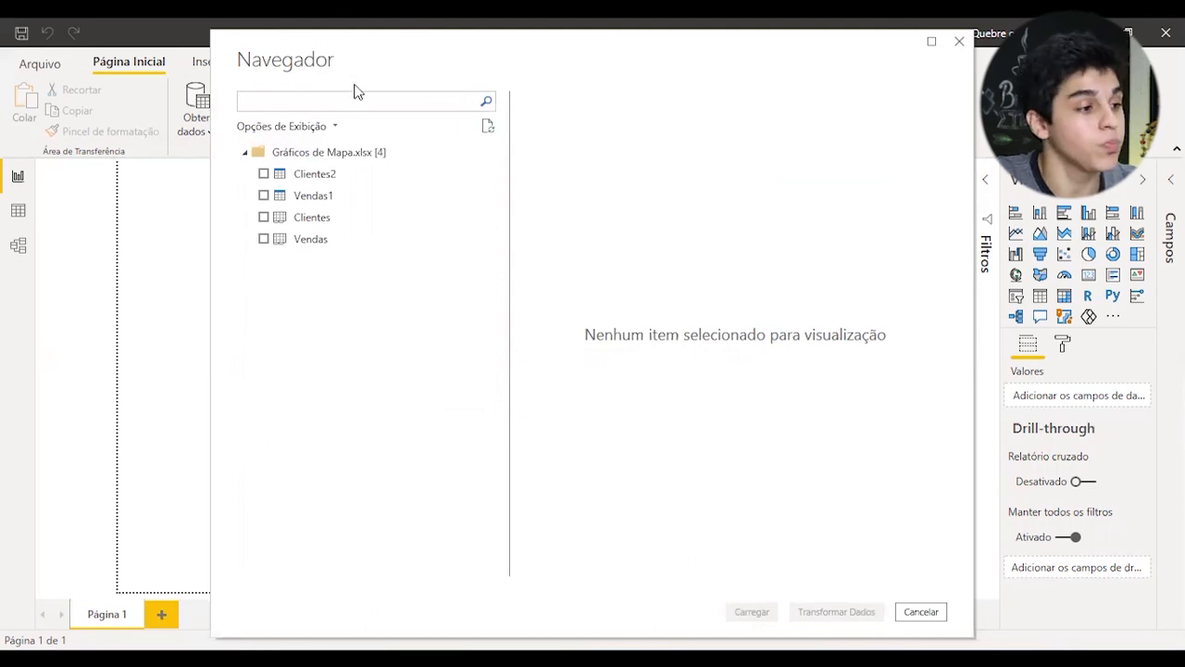
- Preview the workbook's tables and sheets, and load the Clientes and Vendas sheets into the report
click(289, 202)
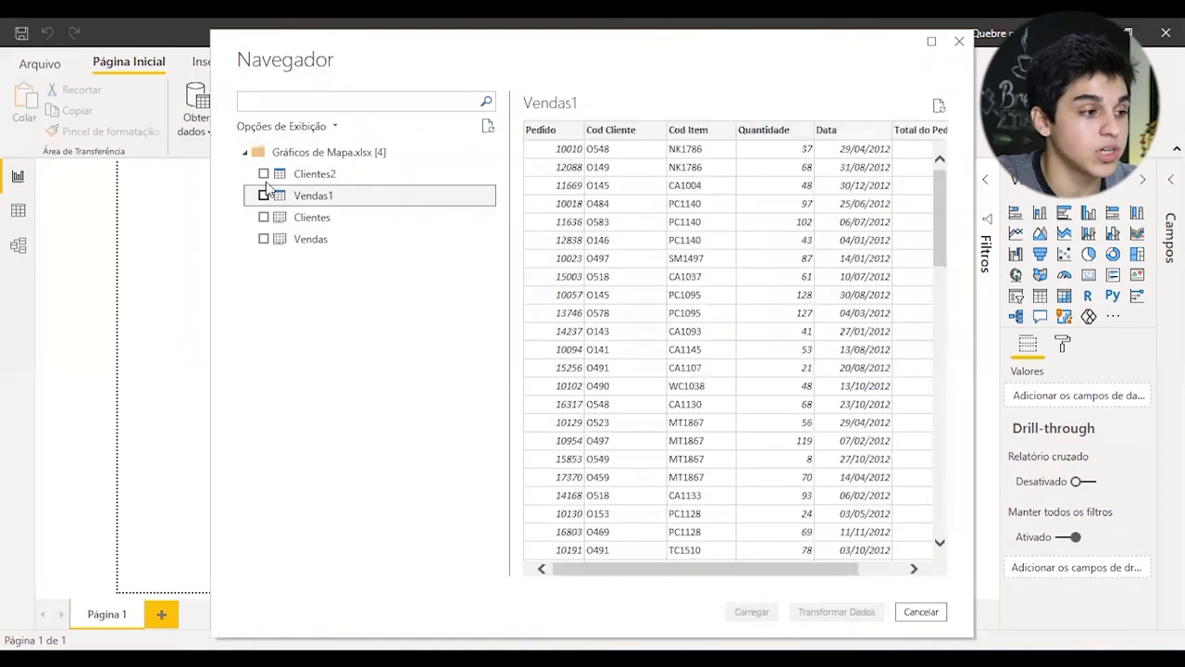
click(300, 173)
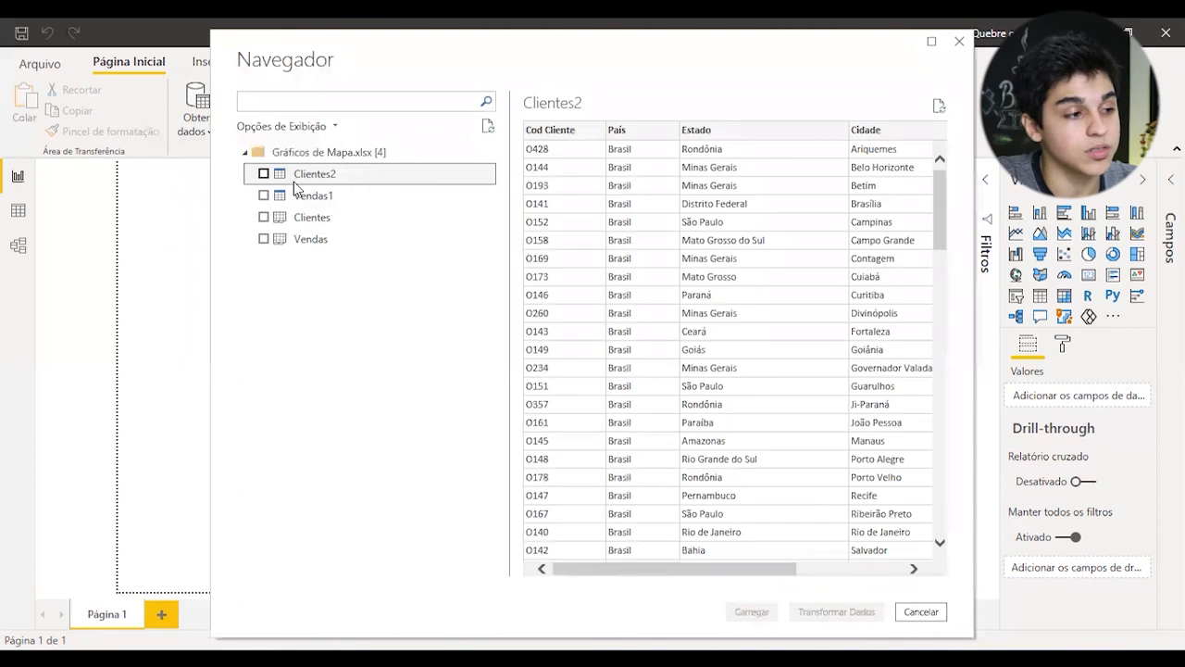
click(307, 218)
click(319, 239)
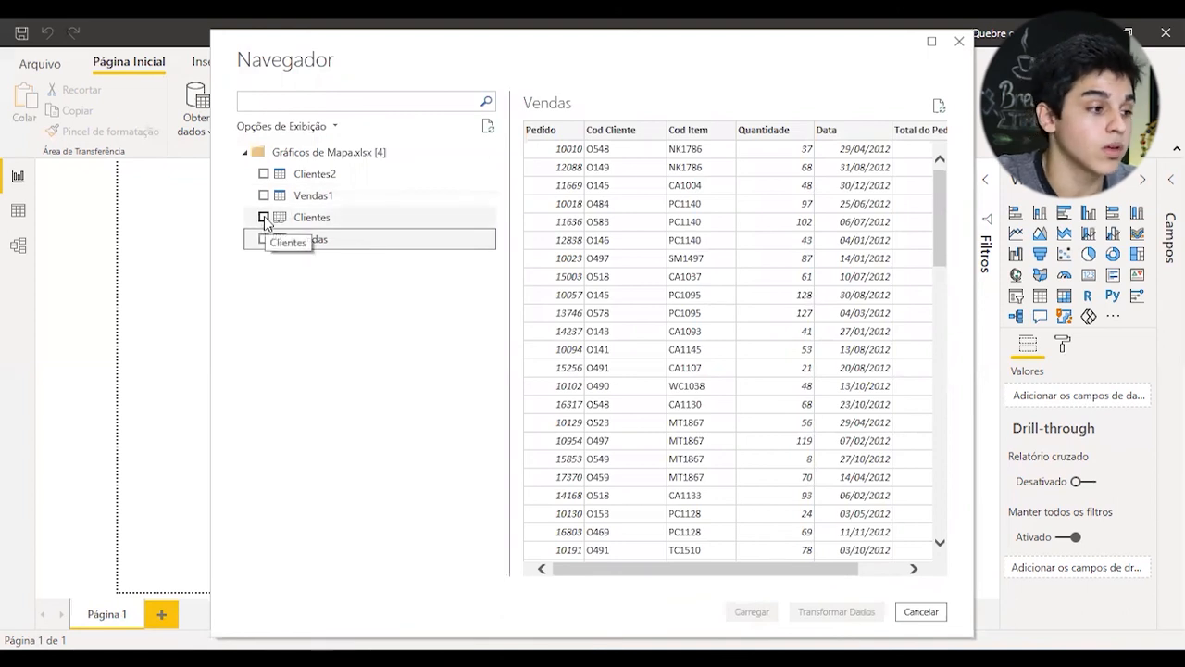
click(264, 218)
click(263, 240)
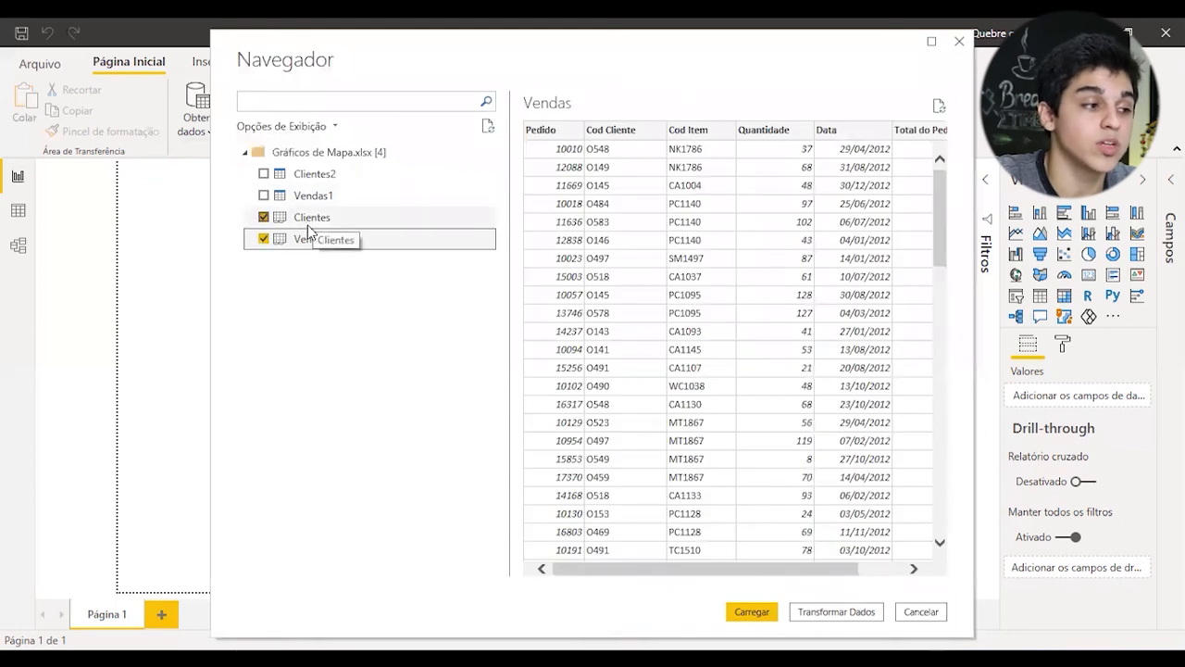
click(753, 615)
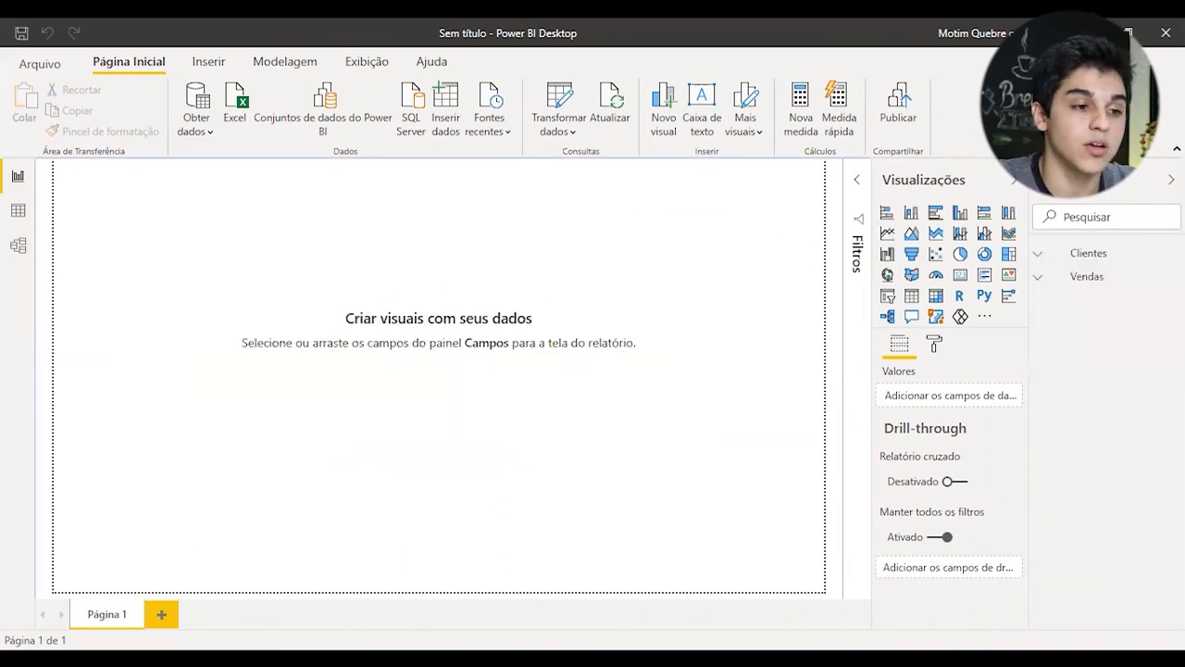
click(1085, 254)
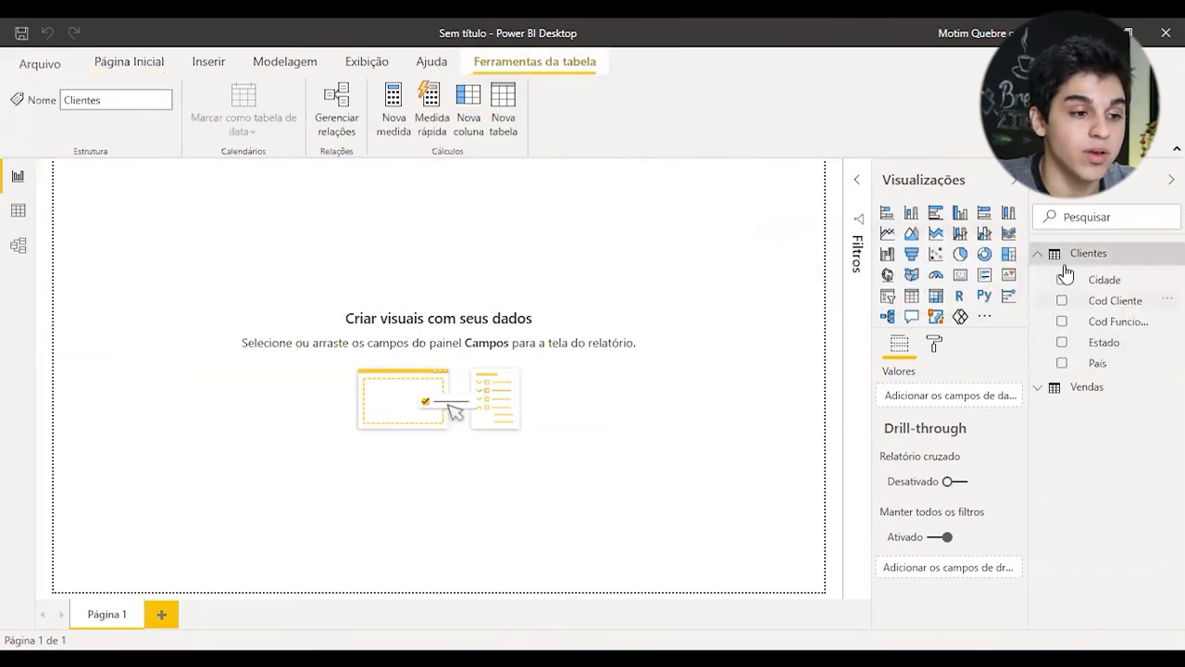
click(1093, 389)
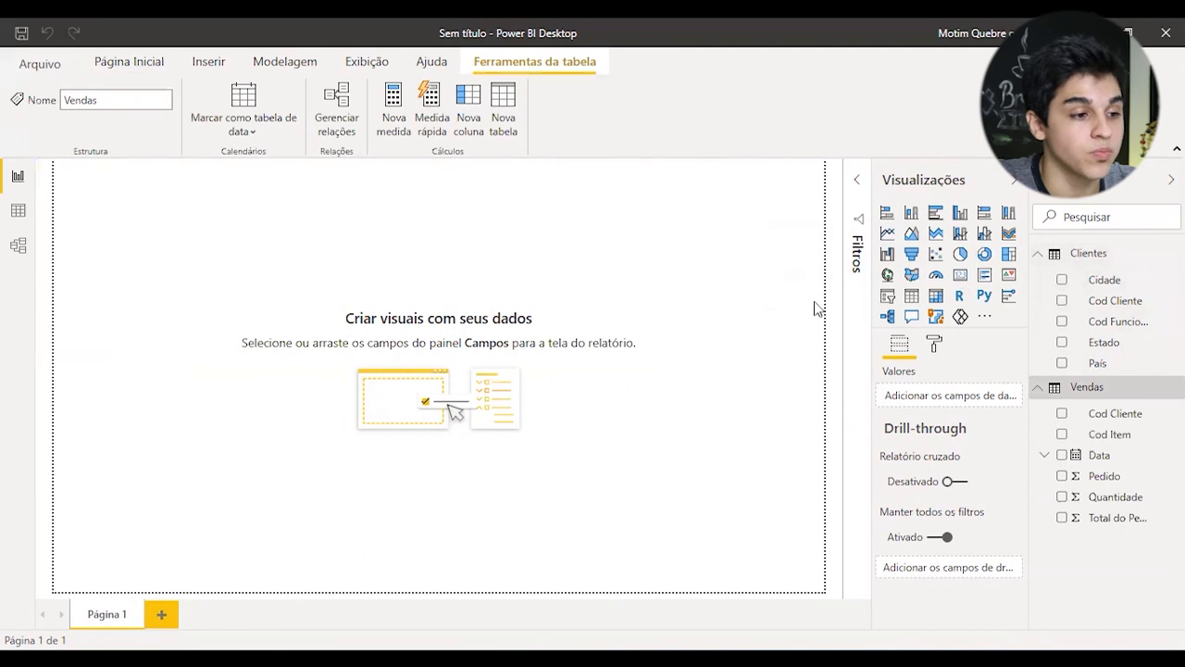
click(778, 299)
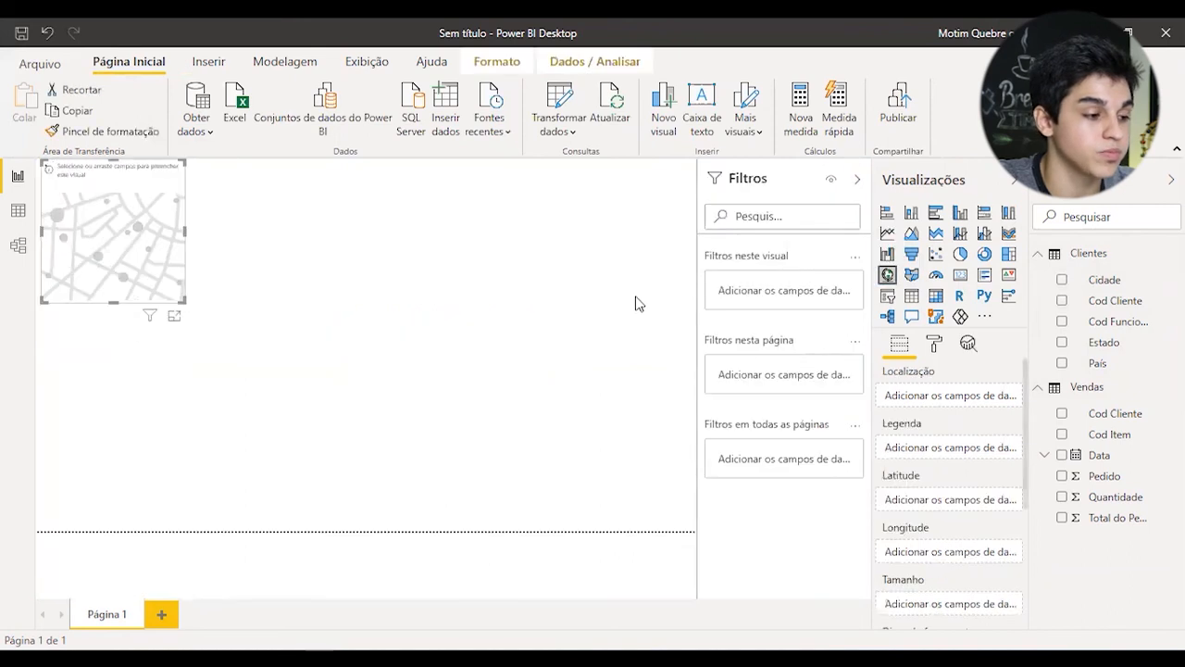
drag(180, 301, 709, 614)
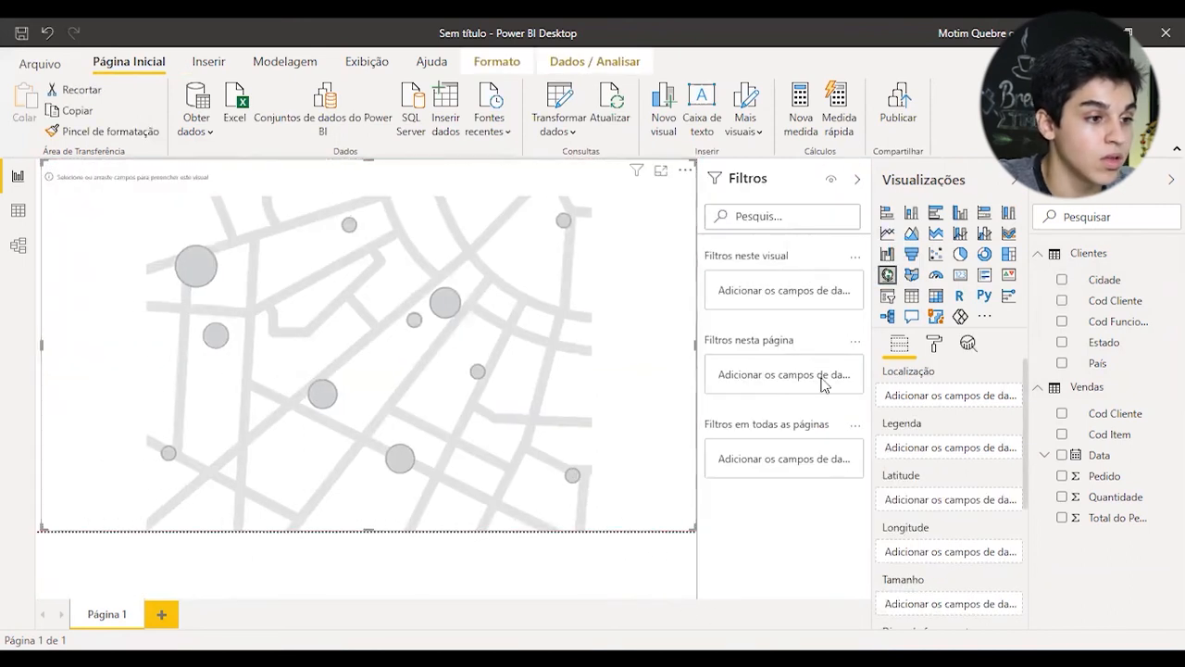
click(858, 178)
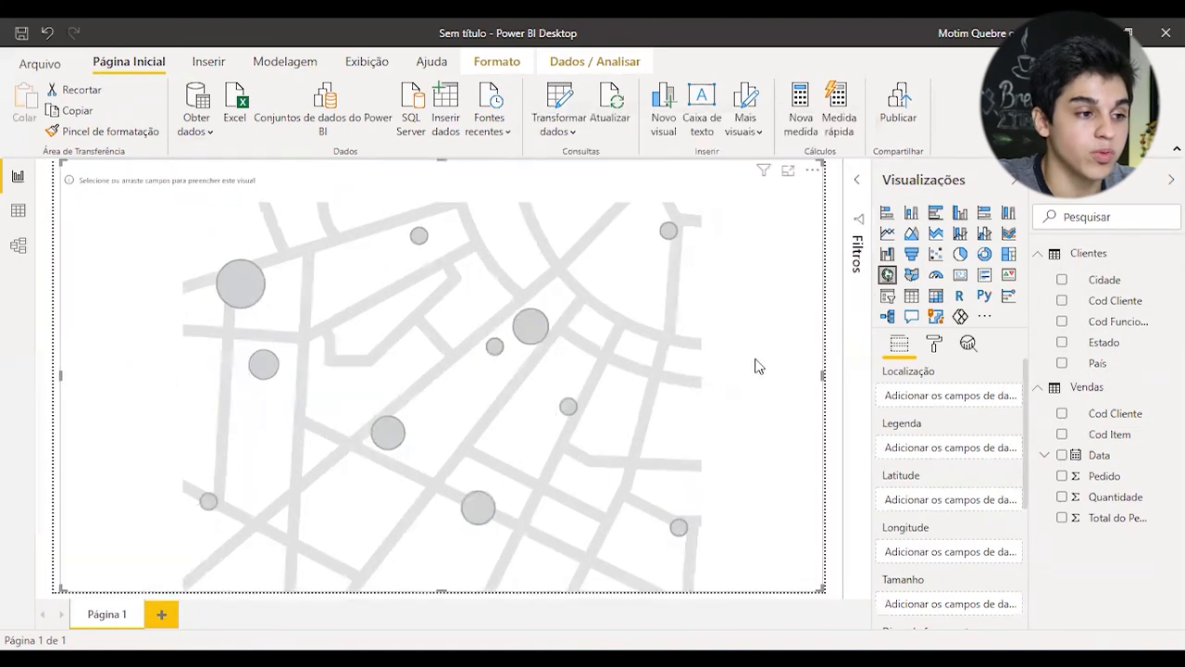
drag(804, 585, 799, 573)
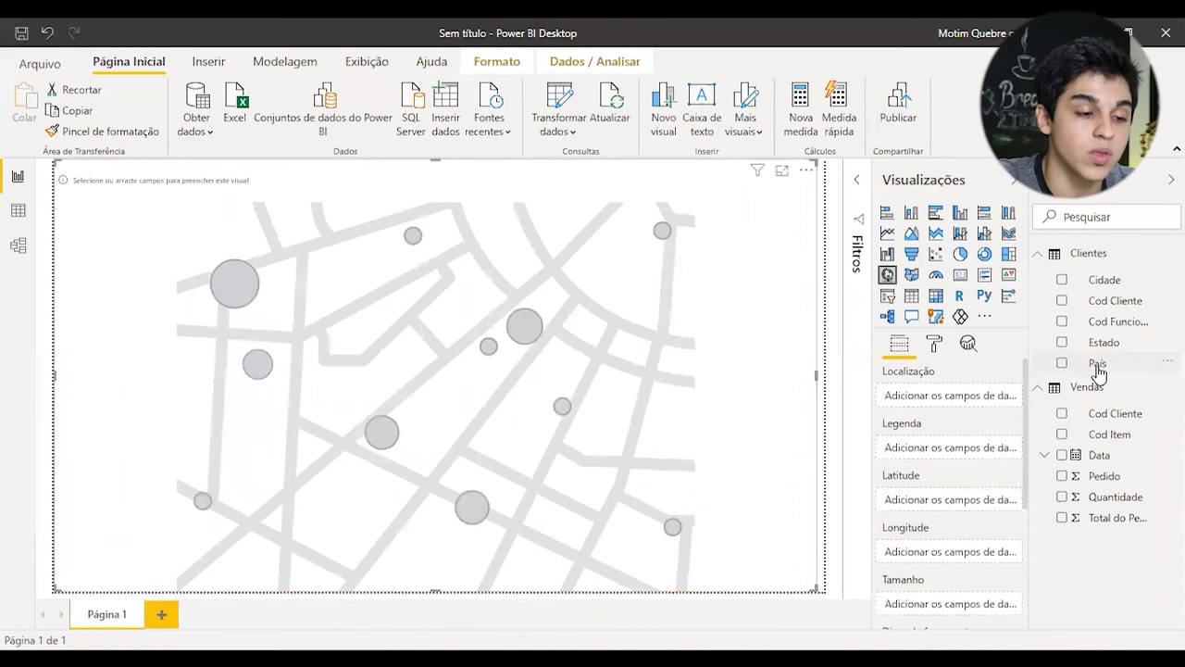
drag(1097, 370, 935, 402)
drag(1106, 364, 929, 463)
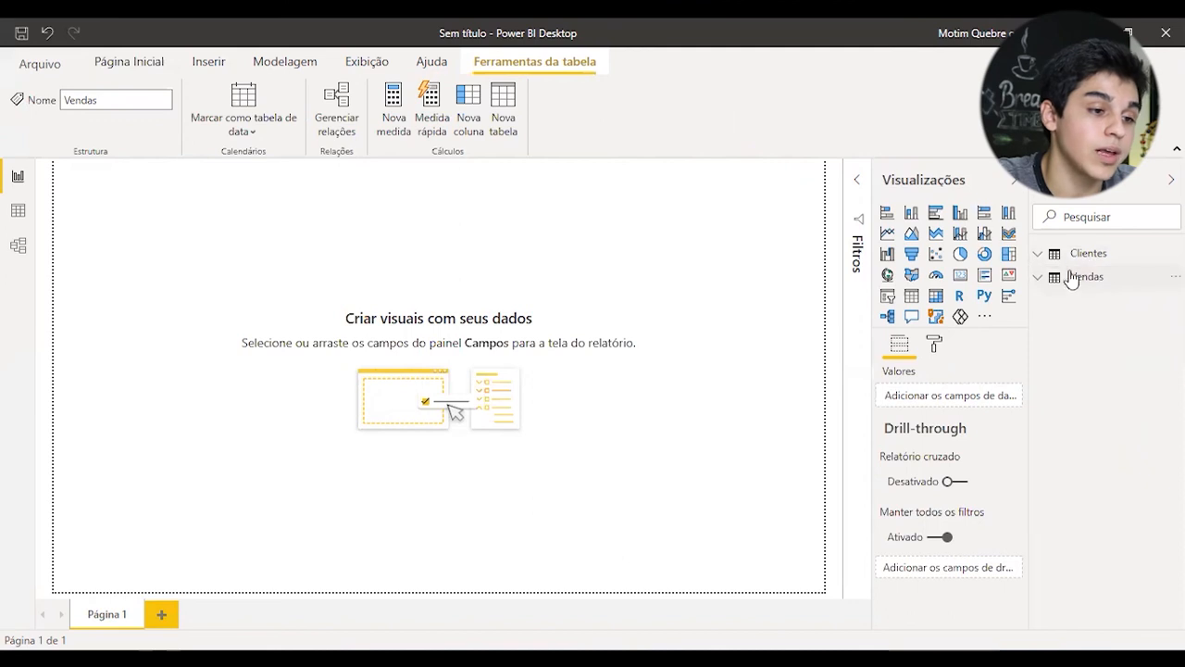
- Expand the Clientes and Vendas fields, insert a Map visual, and enlarge and centre it on the report page
click(1043, 258)
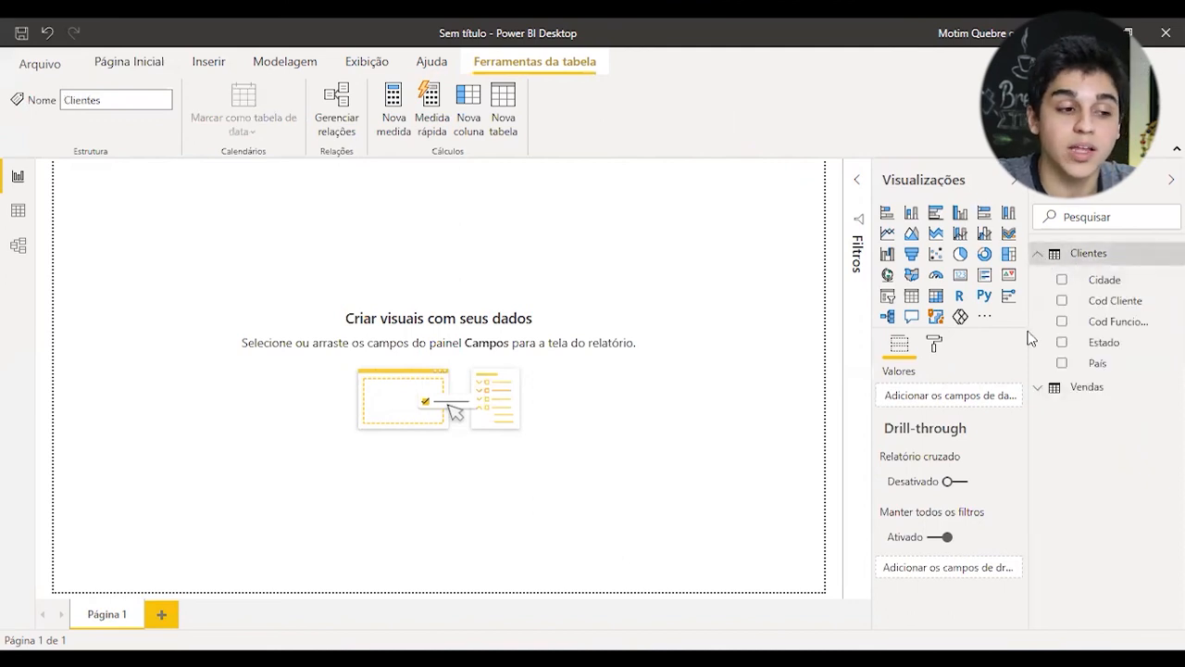
click(1038, 391)
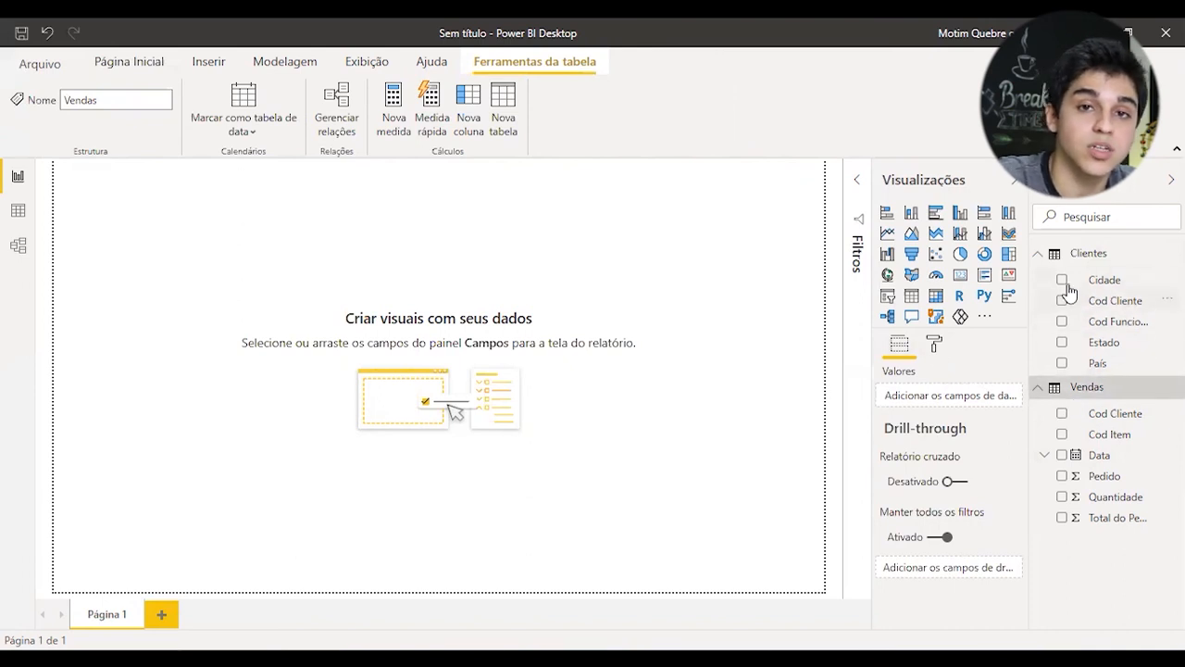
click(788, 302)
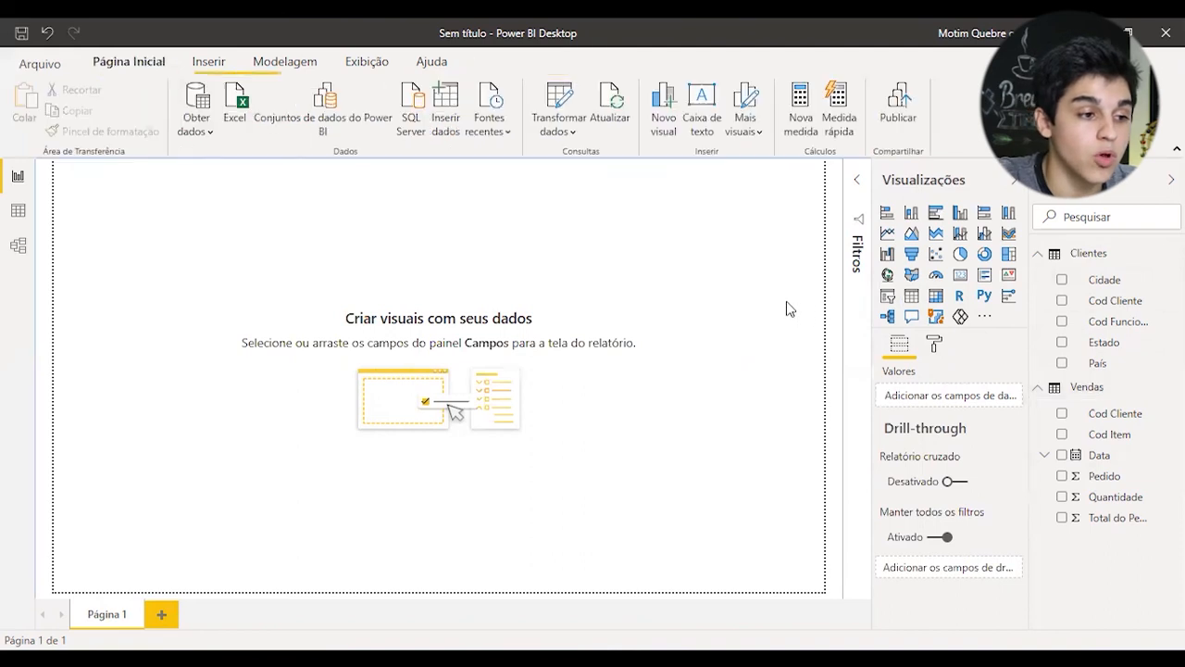
click(888, 275)
drag(222, 322, 741, 550)
drag(635, 471, 674, 483)
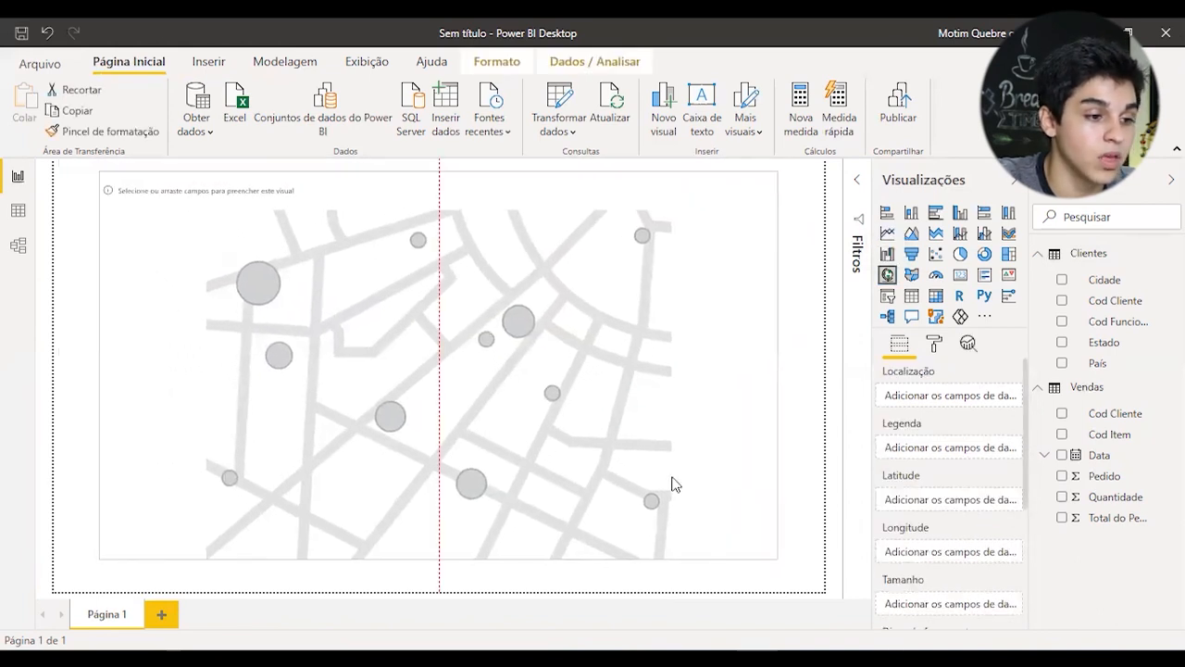
- Assign Cidade to the map's Localização and País to its Legenda, and inspect the points over South America
drag(1102, 287, 940, 399)
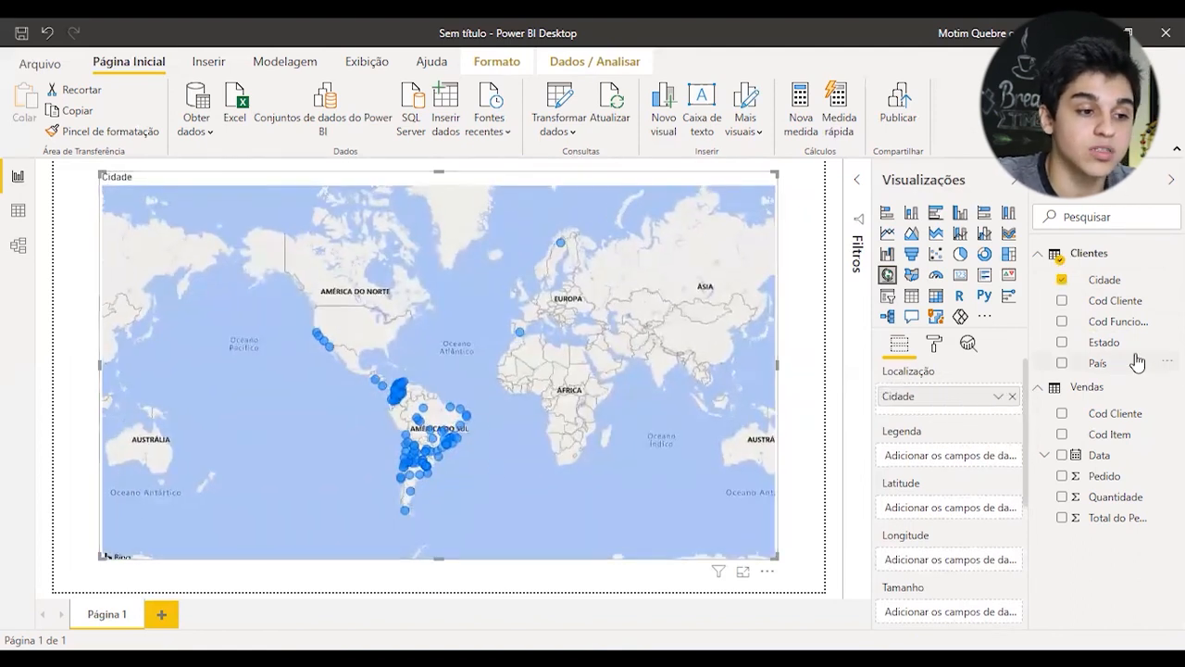
drag(1122, 365, 961, 449)
drag(951, 463, 951, 457)
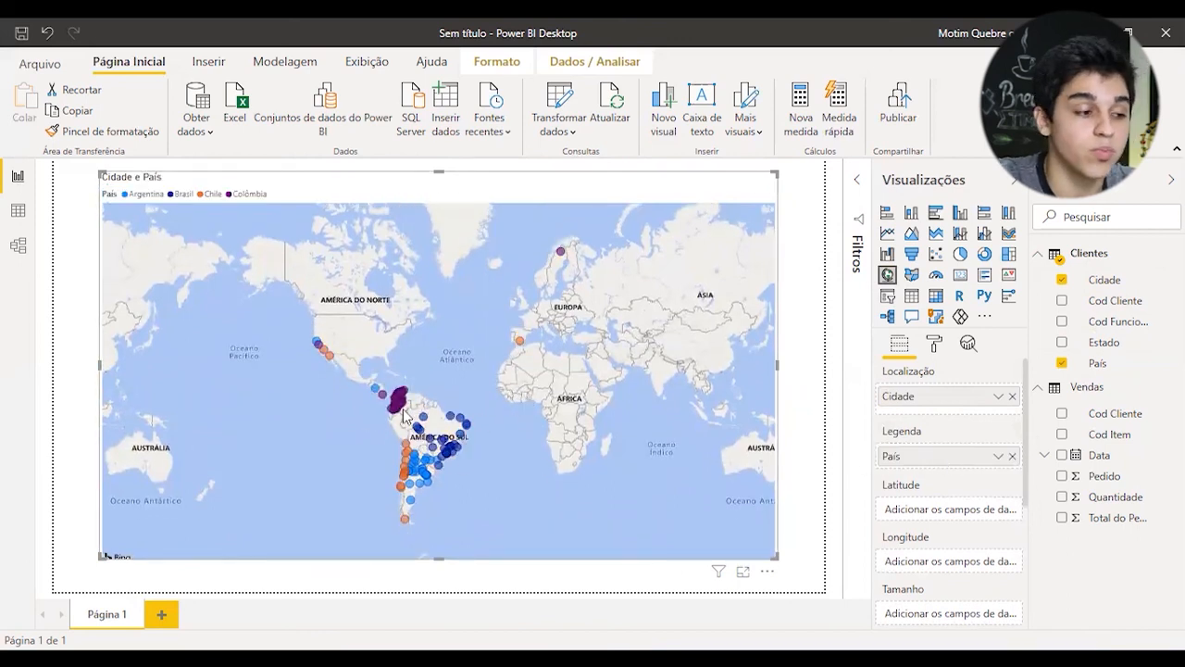
scroll(405, 417, up, 4)
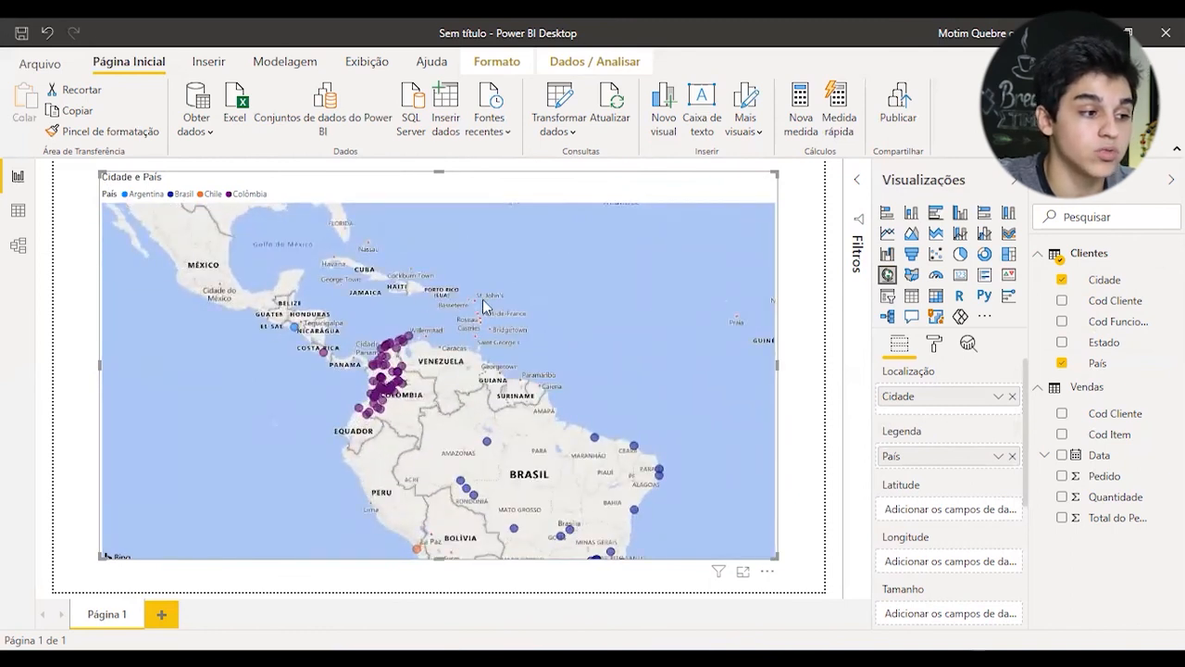
- Examine the map for client cities plotted outside South America, around North America, Central America and Spain
scroll(516, 333, down, 4)
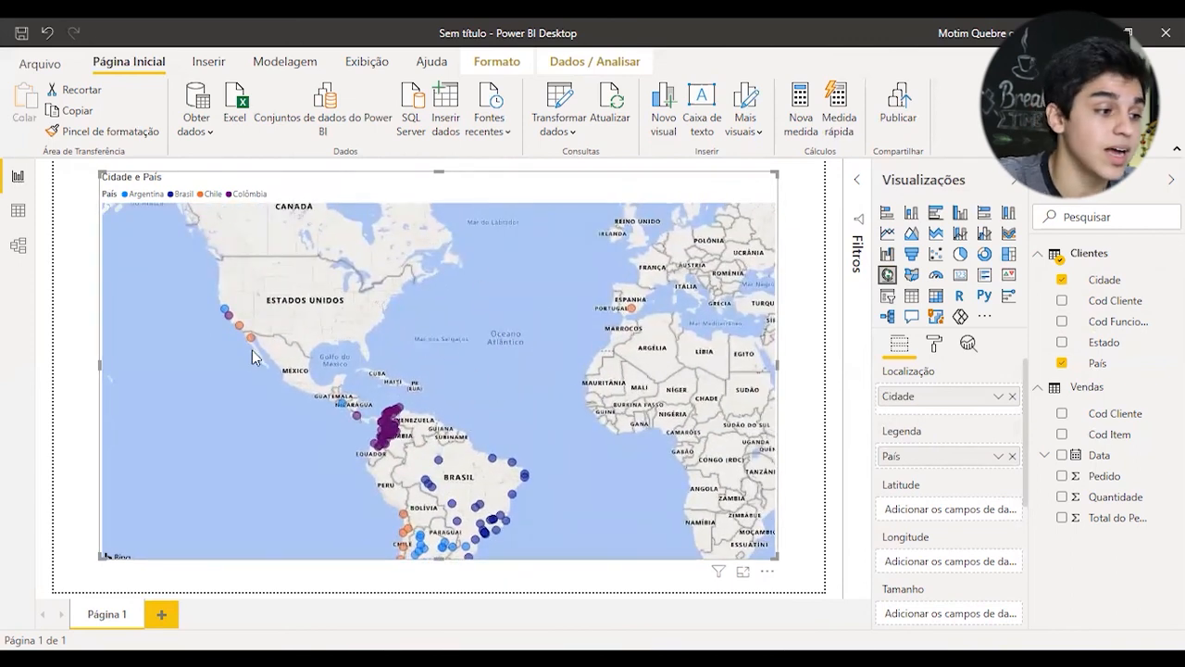
drag(632, 271, 529, 298)
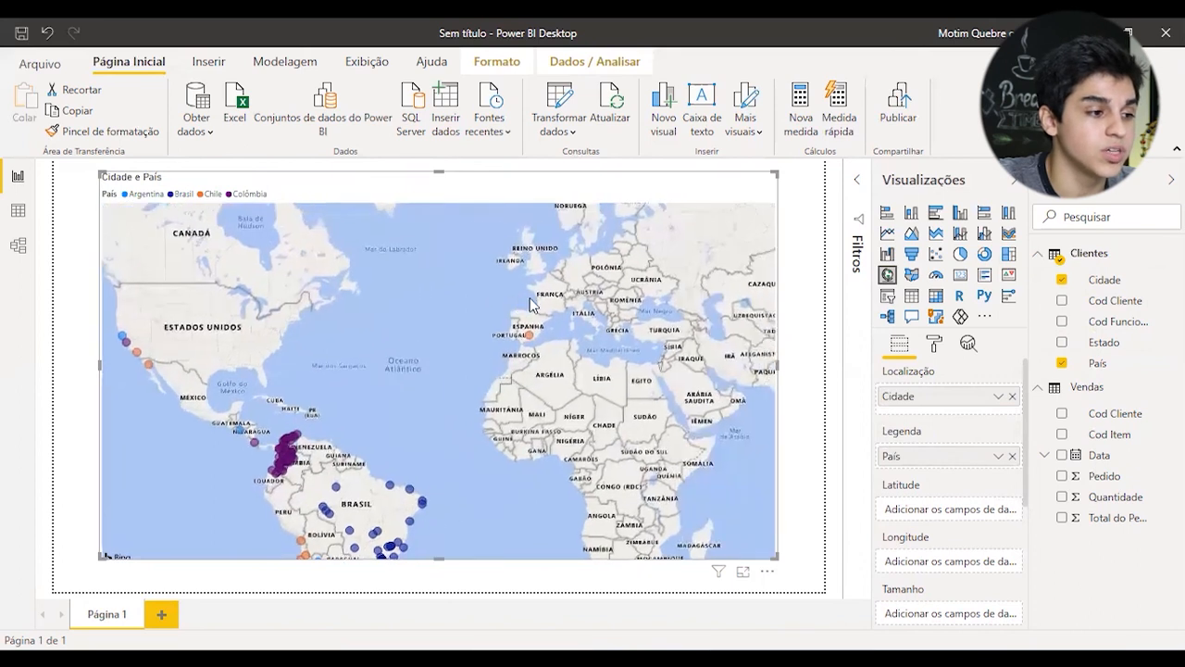
drag(305, 281, 341, 226)
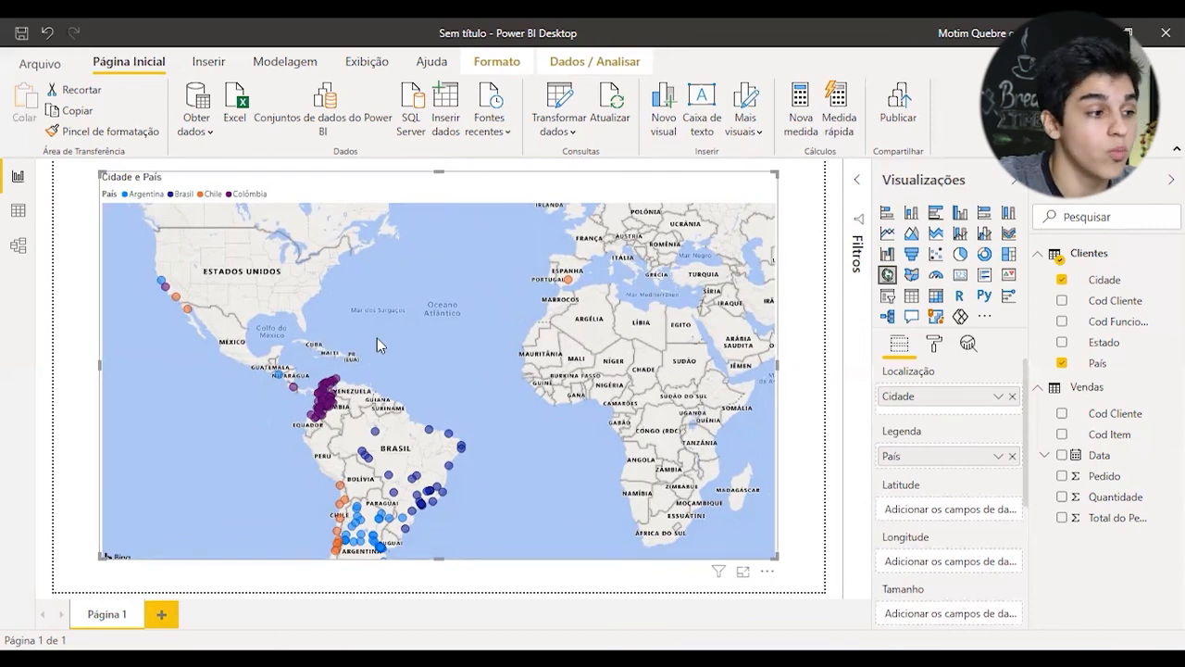
drag(304, 326, 431, 374)
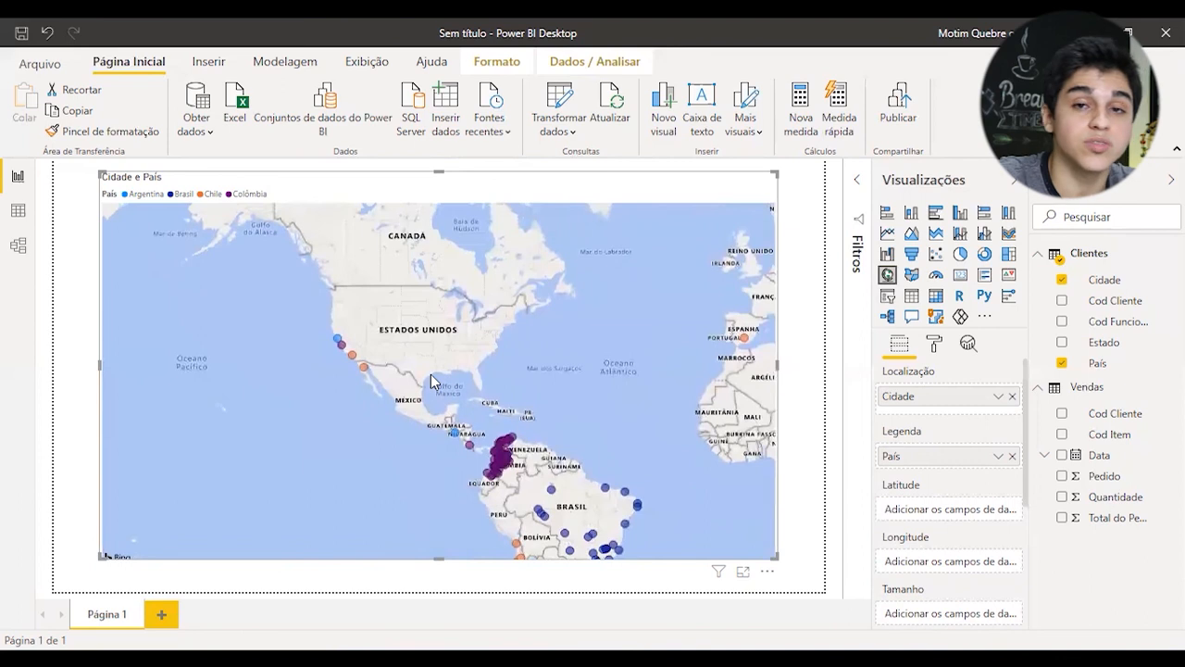
scroll(373, 381, up, 3)
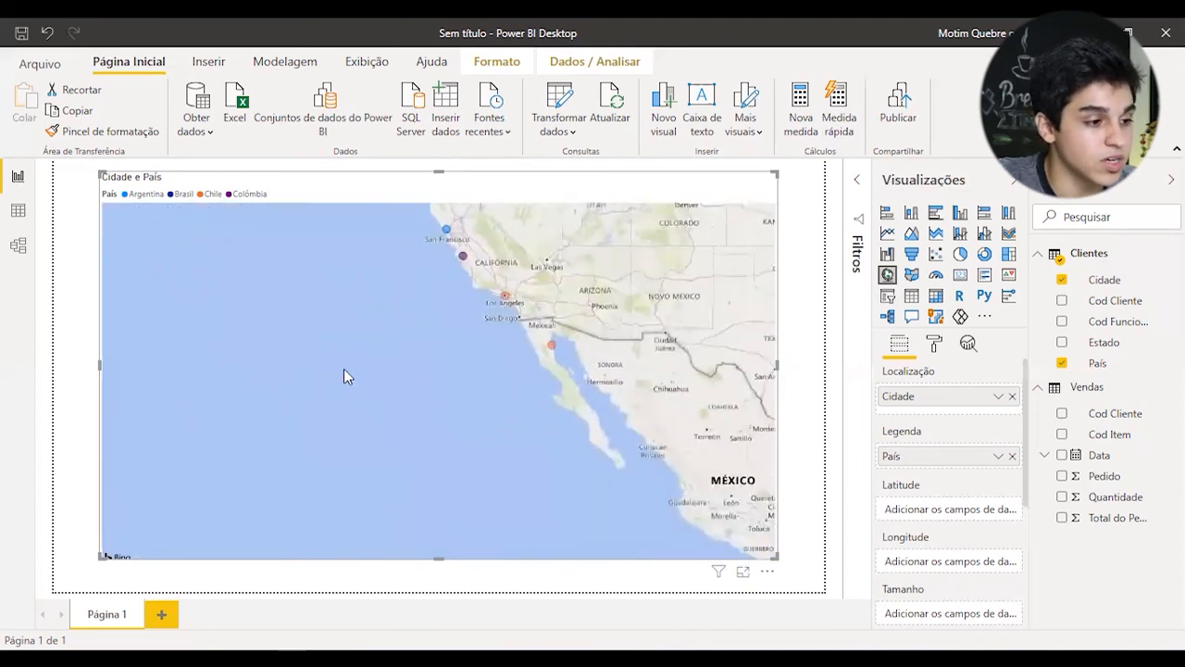
scroll(344, 373, down, 1)
mouse_move(318, 362)
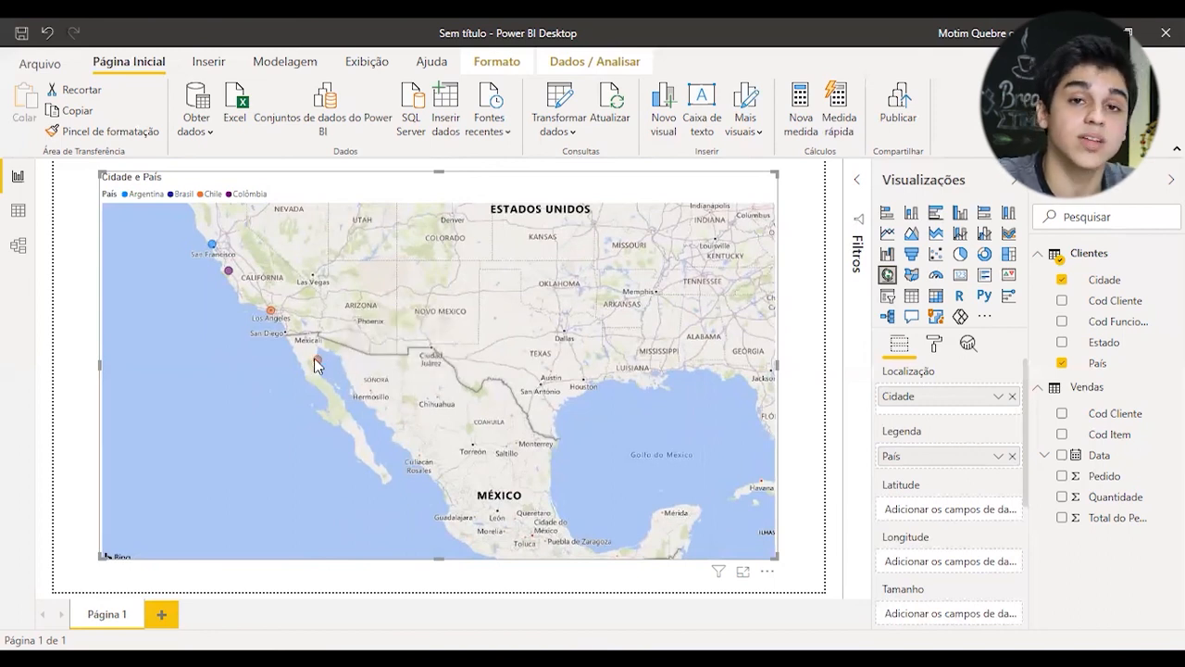
scroll(534, 401, down, 1)
drag(534, 403, 442, 365)
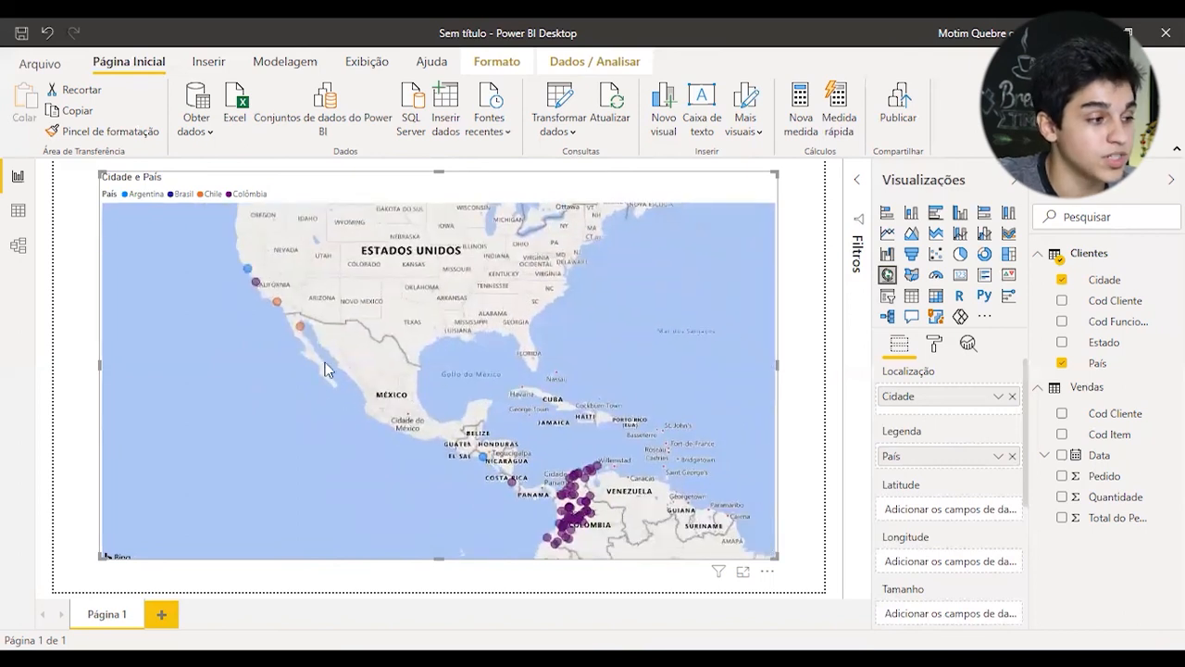
- Check the País values and the Cidade column of the Clientes table in the data view, and return to the report
click(17, 215)
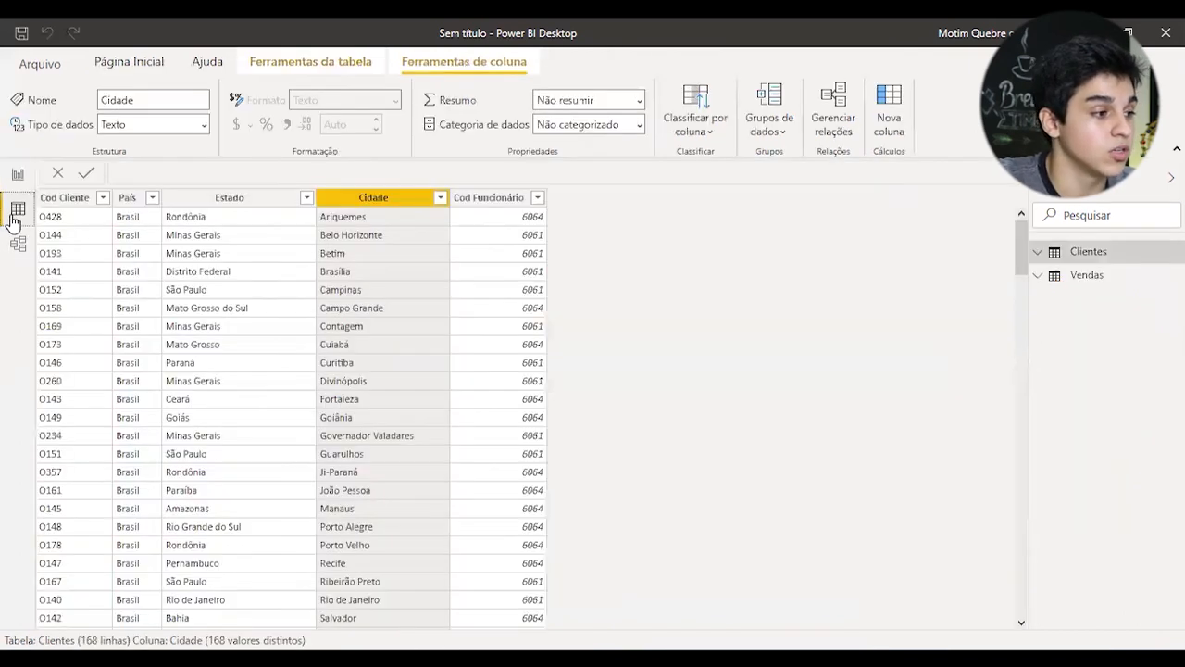
click(153, 201)
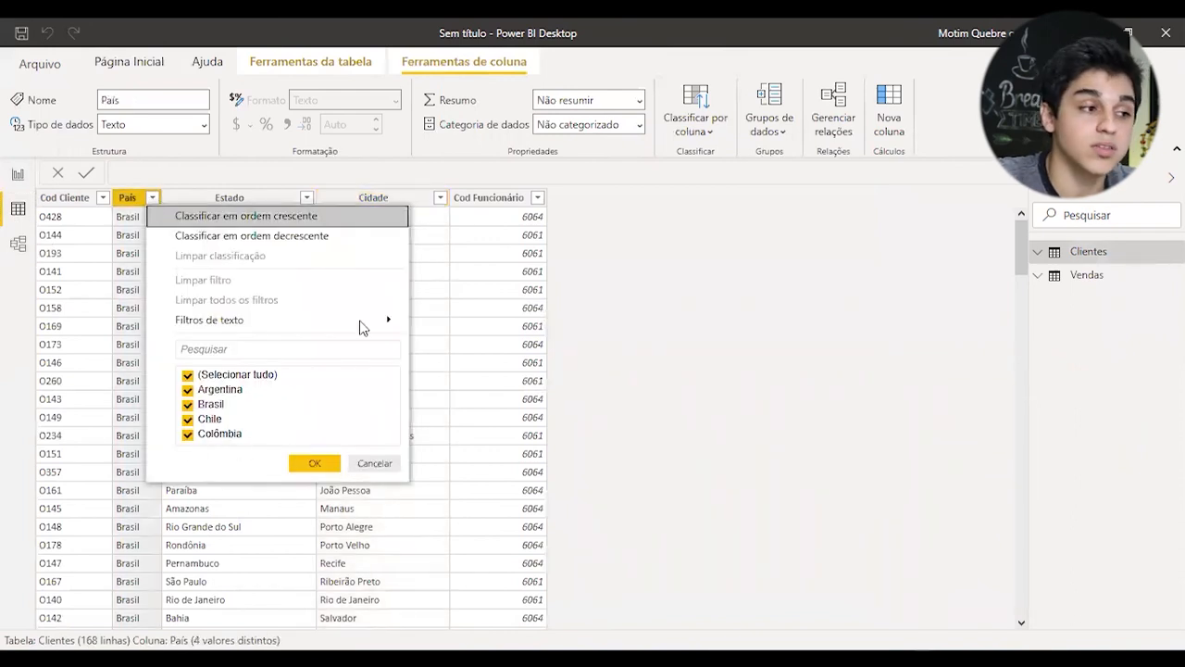
click(375, 201)
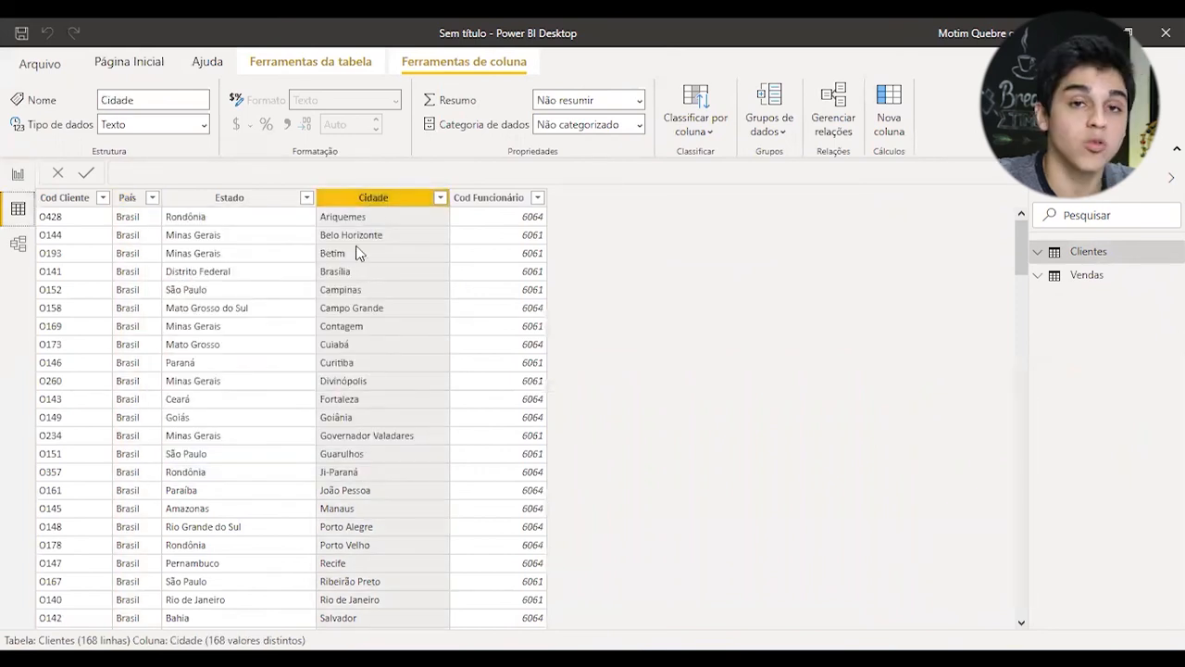
click(17, 174)
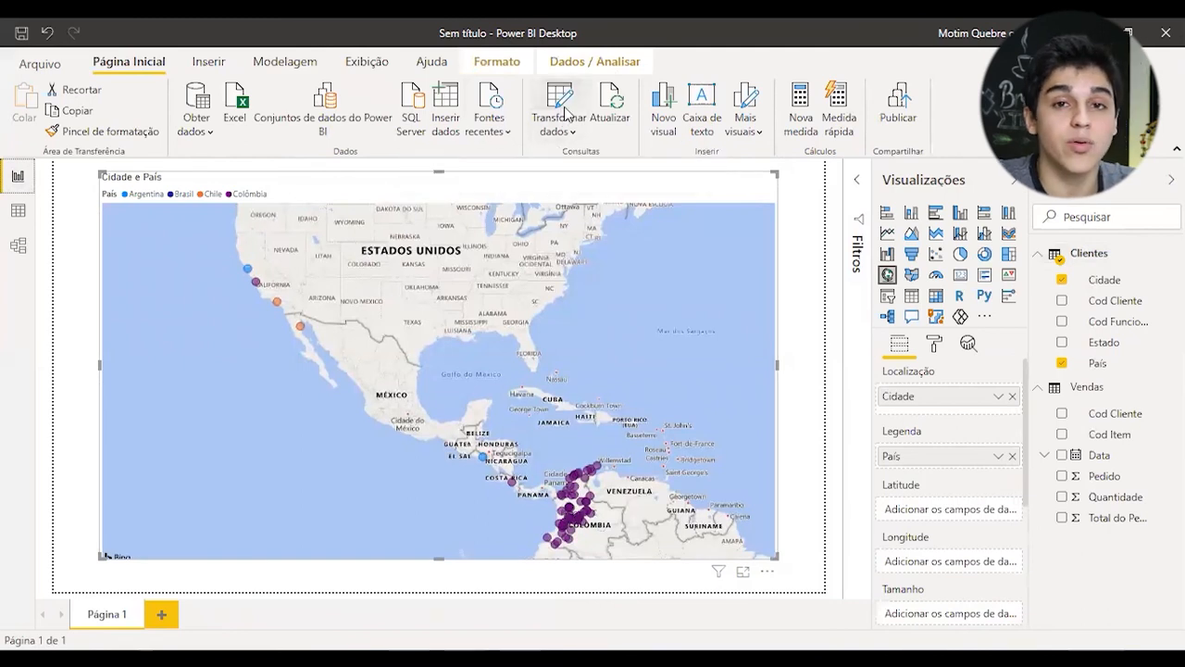
- Open the Power Query Editor and select the Cidade, Estado and País columns of Clientes, in that order
click(563, 106)
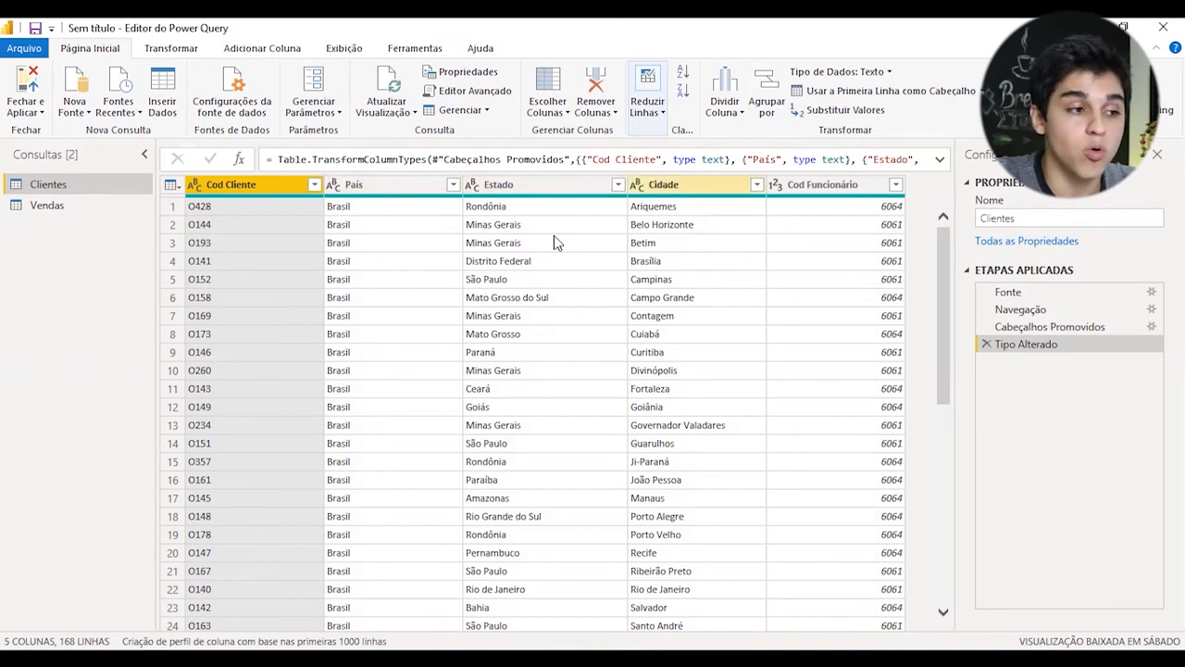
key(ctrl+space)
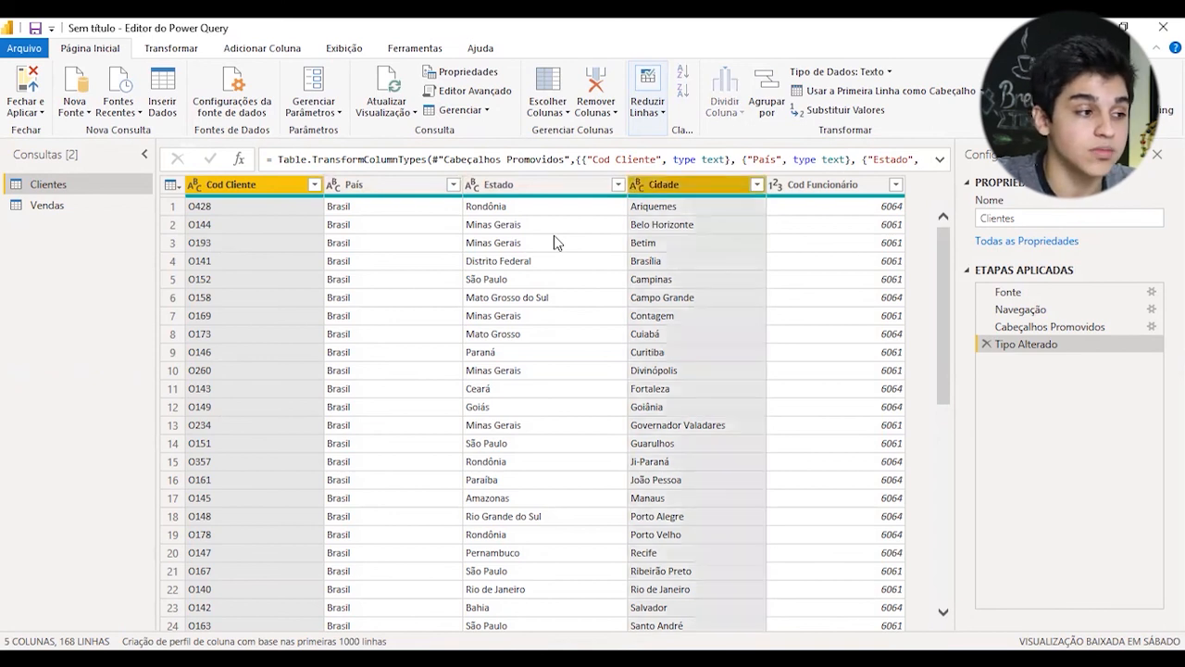
ctrl+click(263, 186)
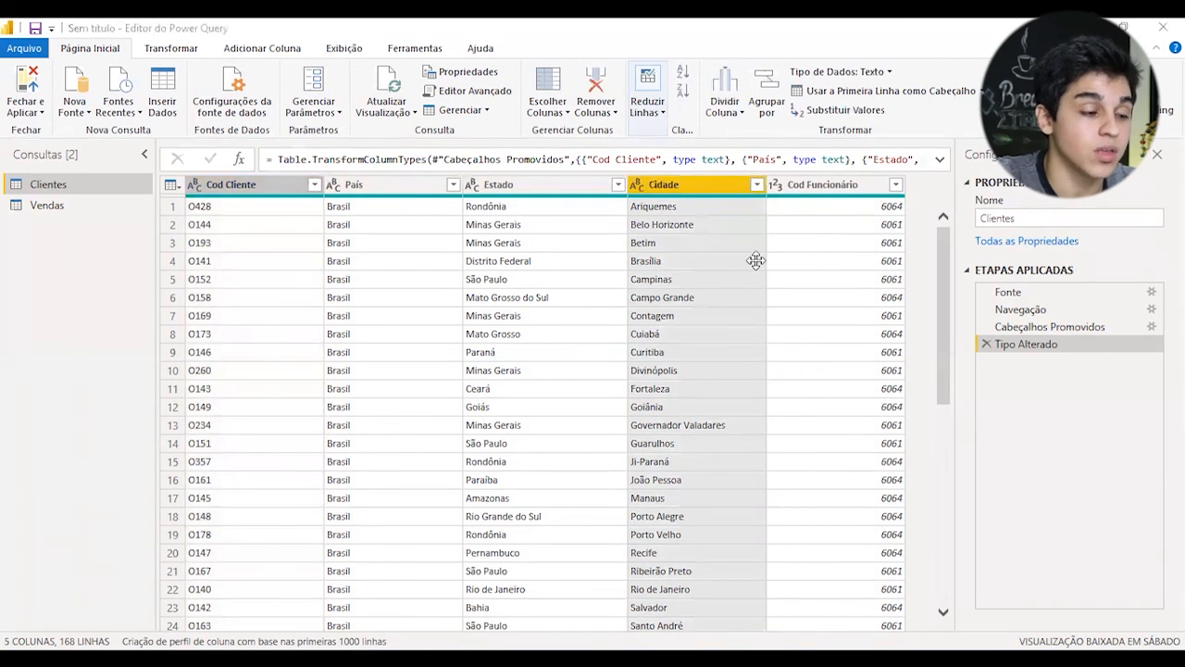
ctrl+click(552, 190)
ctrl+click(394, 188)
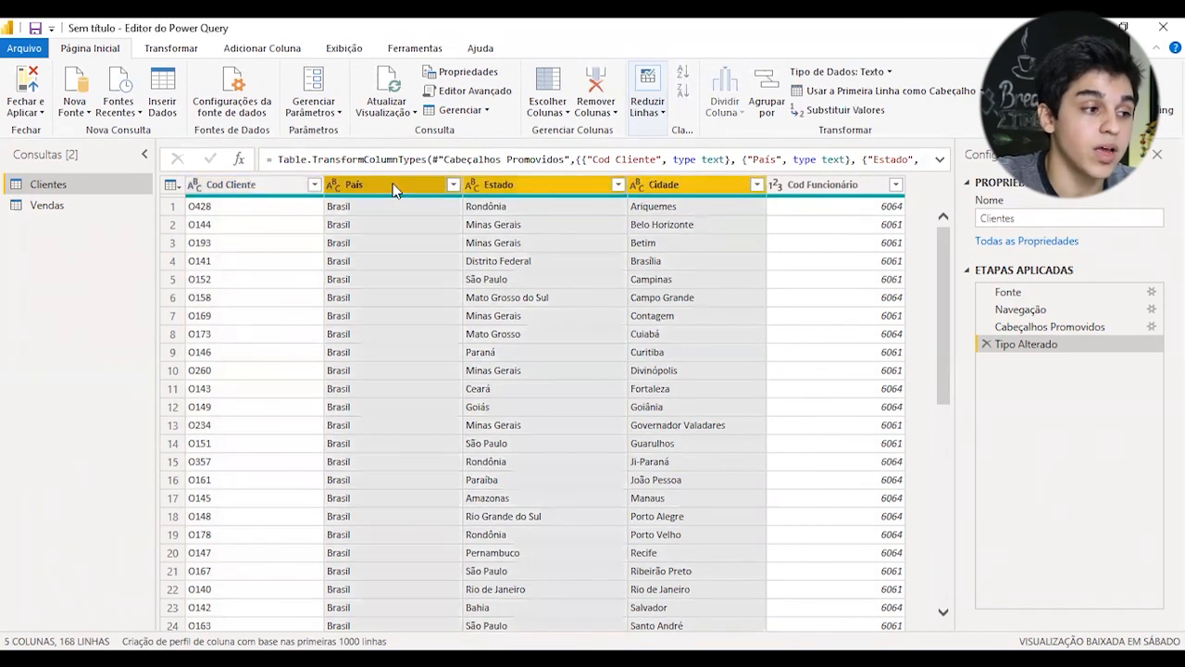
click(694, 184)
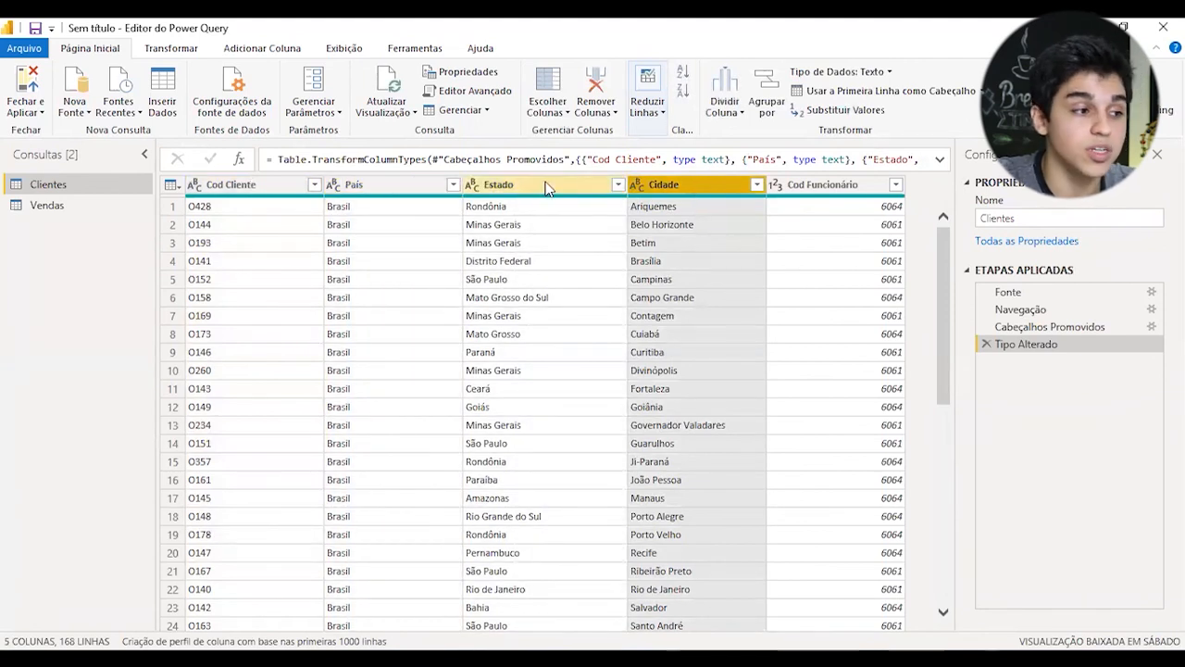
shift+click(417, 182)
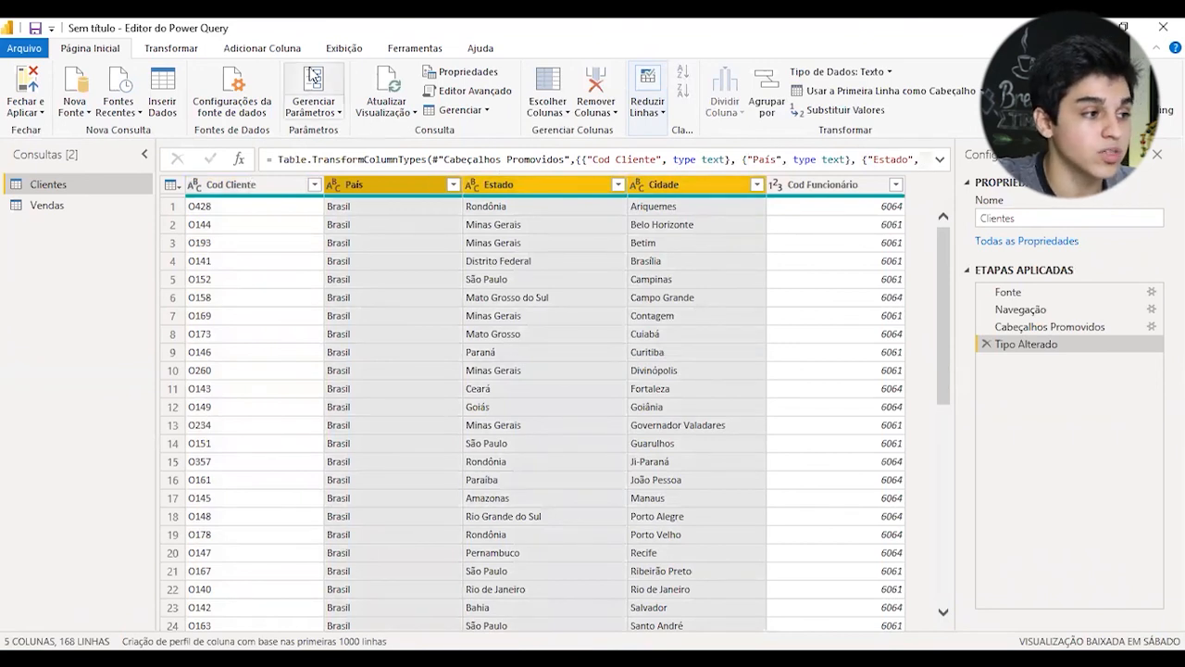
- Add a merged column named Localidade from the selected columns, with a comma and space as custom separator, and review its values
click(278, 48)
click(388, 73)
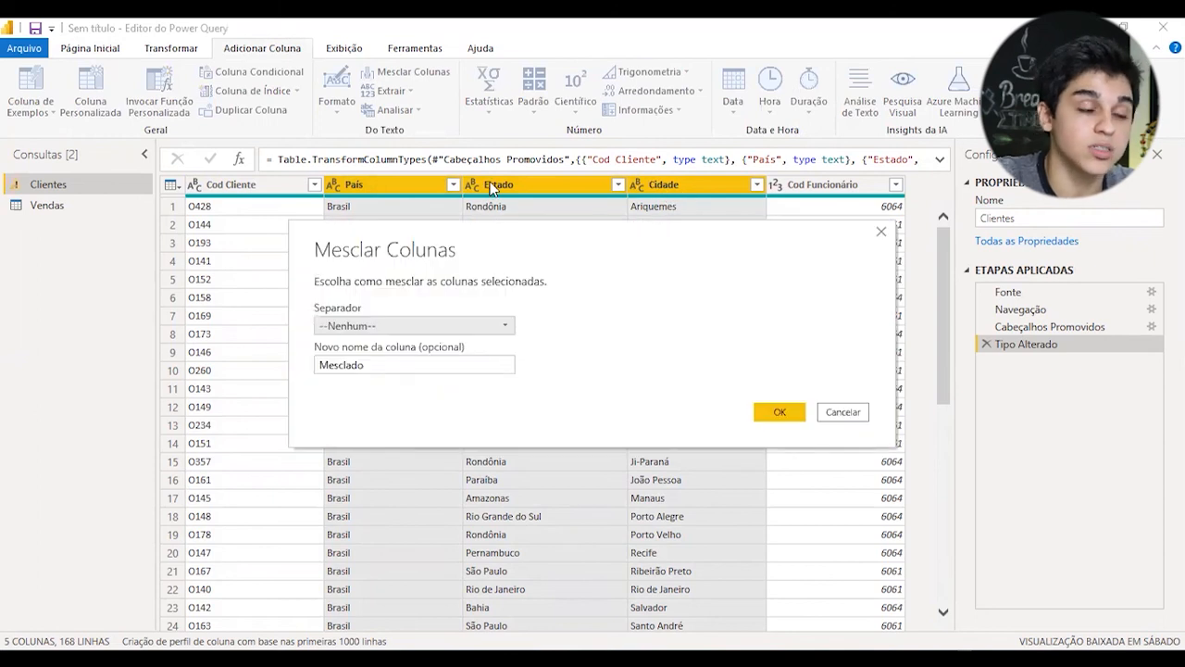
click(415, 325)
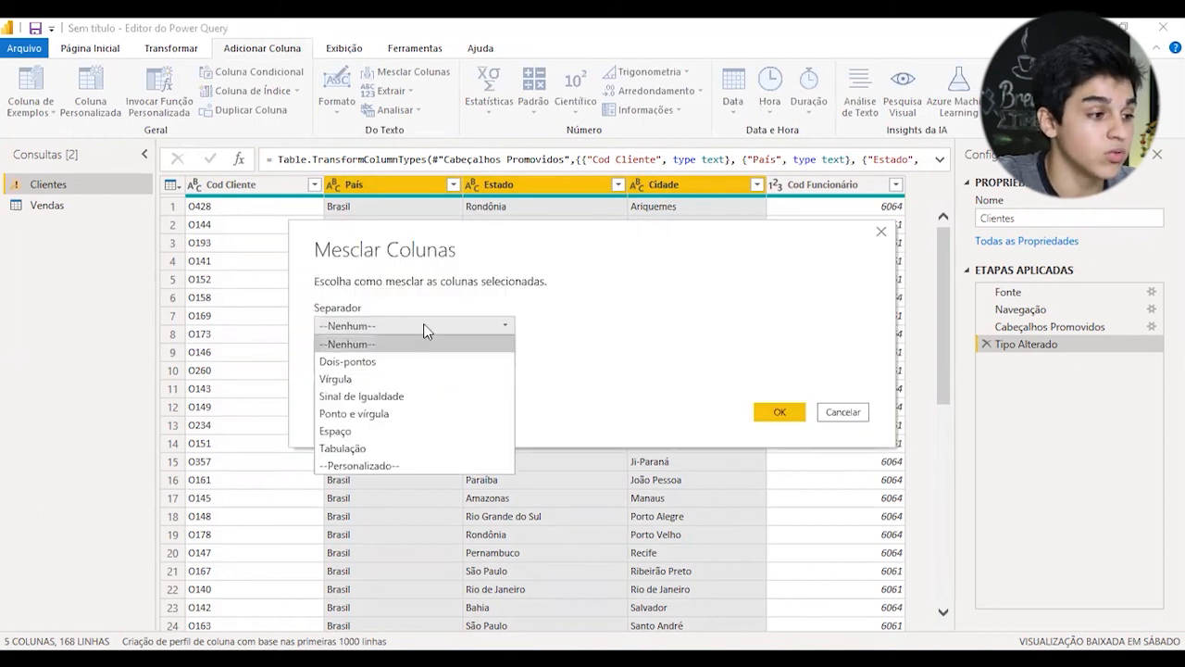
click(380, 462)
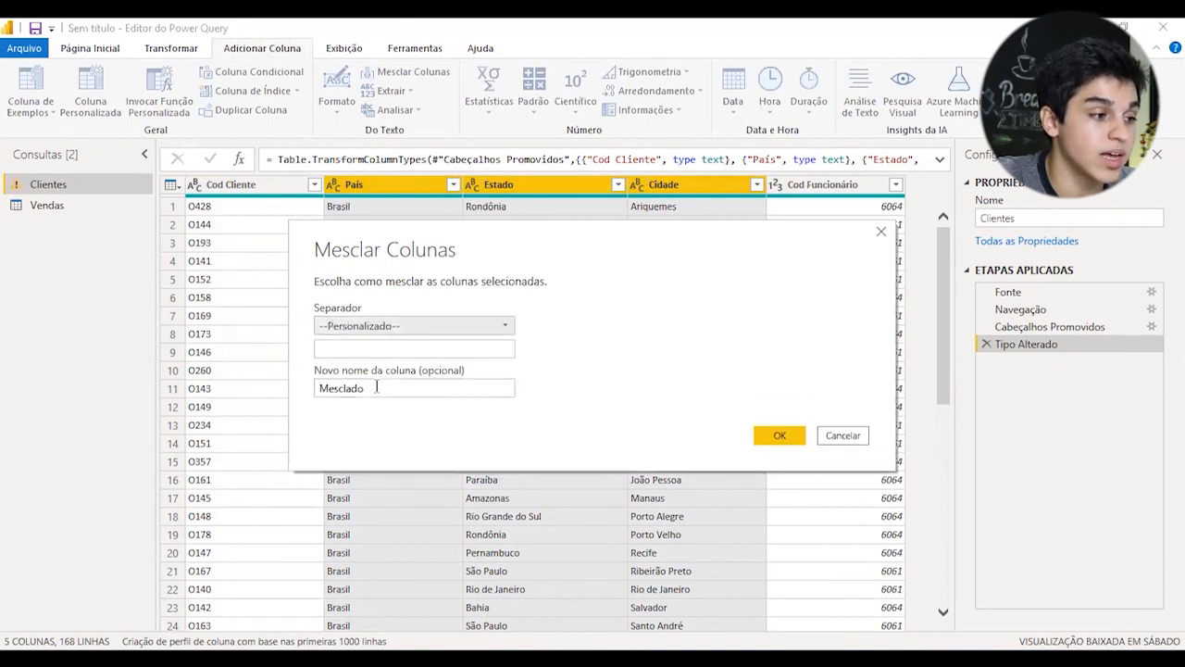
click(372, 351)
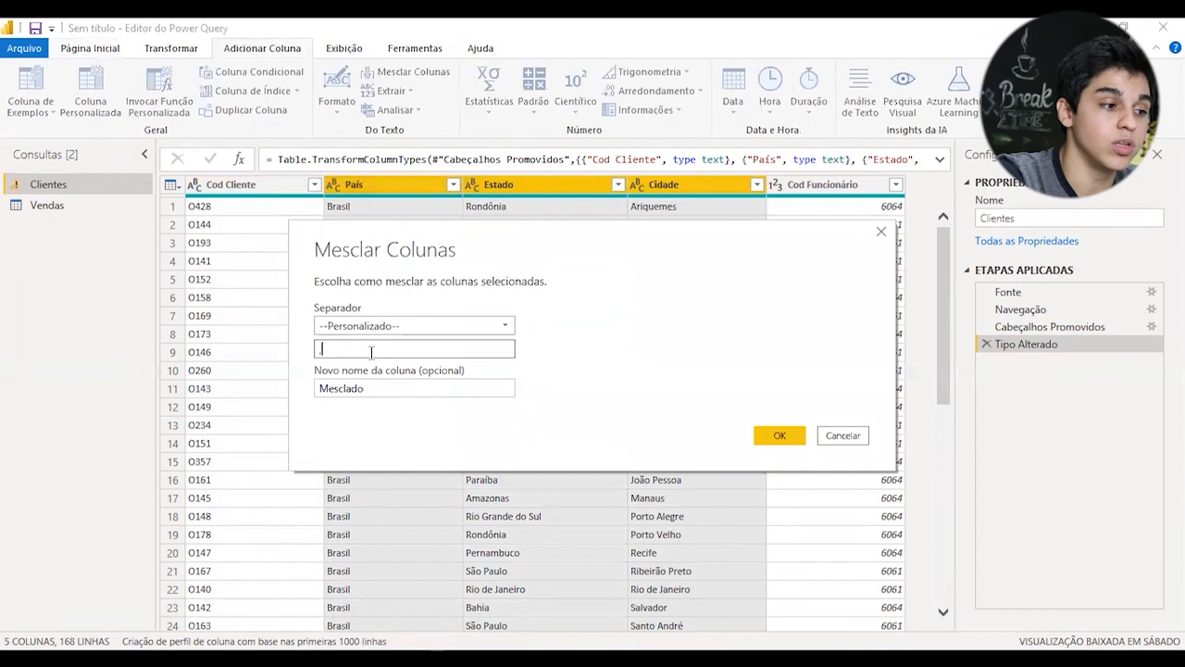
key(Tab)
text(Co)
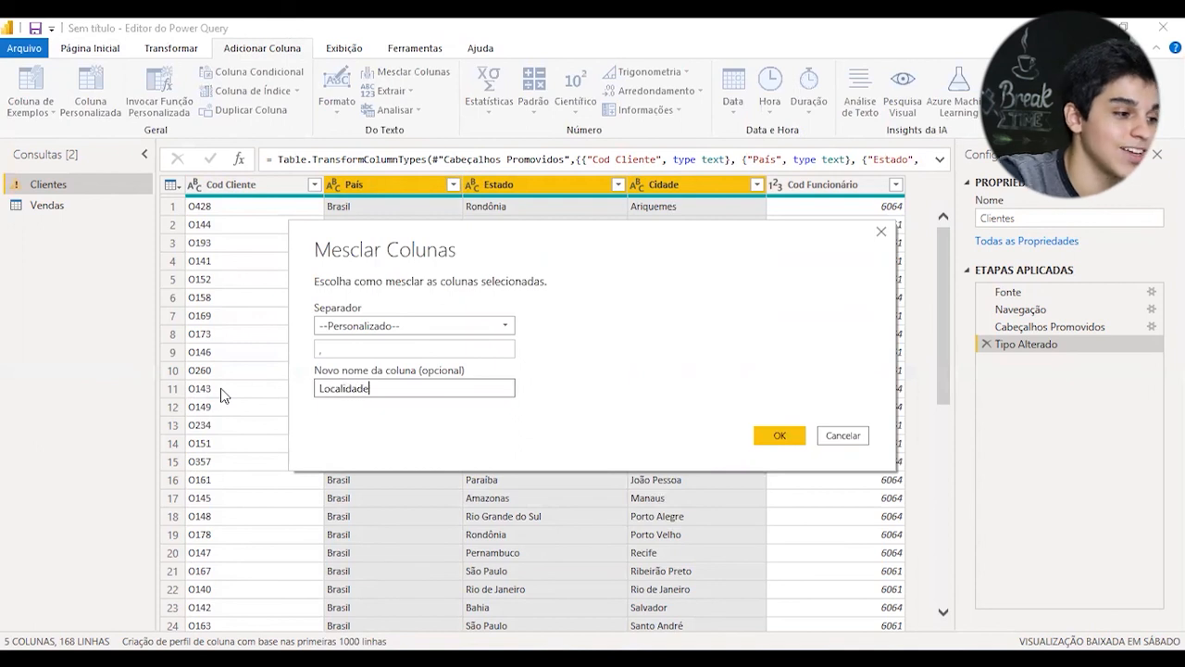
click(781, 440)
drag(593, 626, 833, 627)
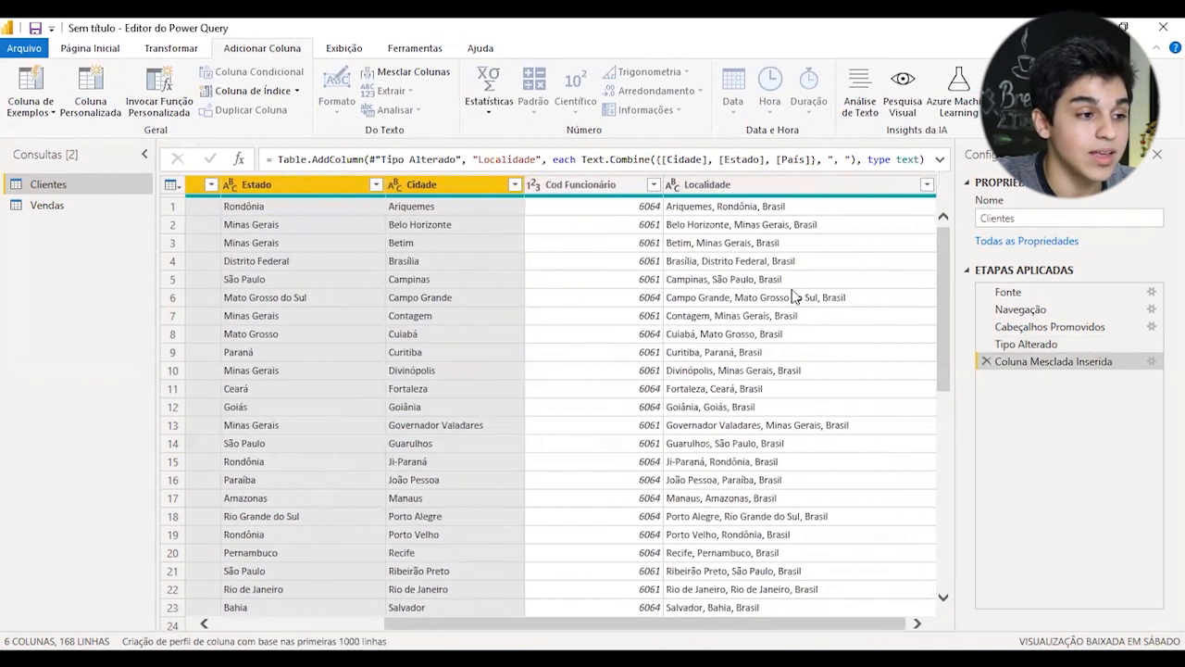
click(753, 414)
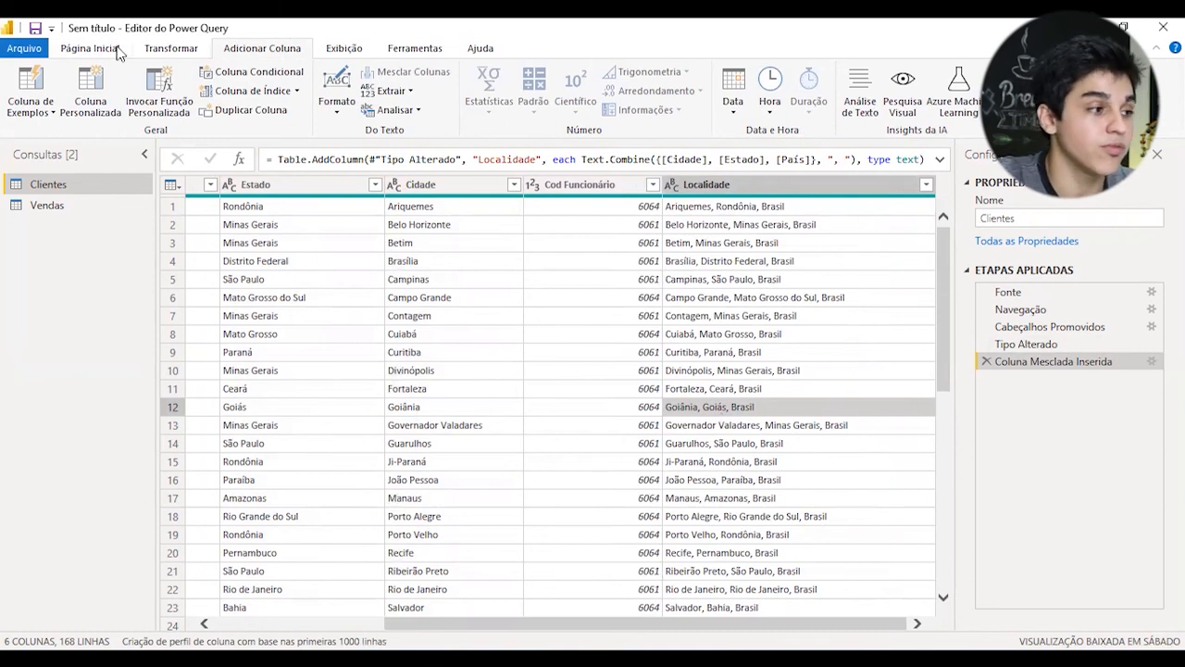
- Apply the query changes, replace Cidade with Localidade in the map's Localização, and inspect where the points fall
click(89, 50)
click(25, 88)
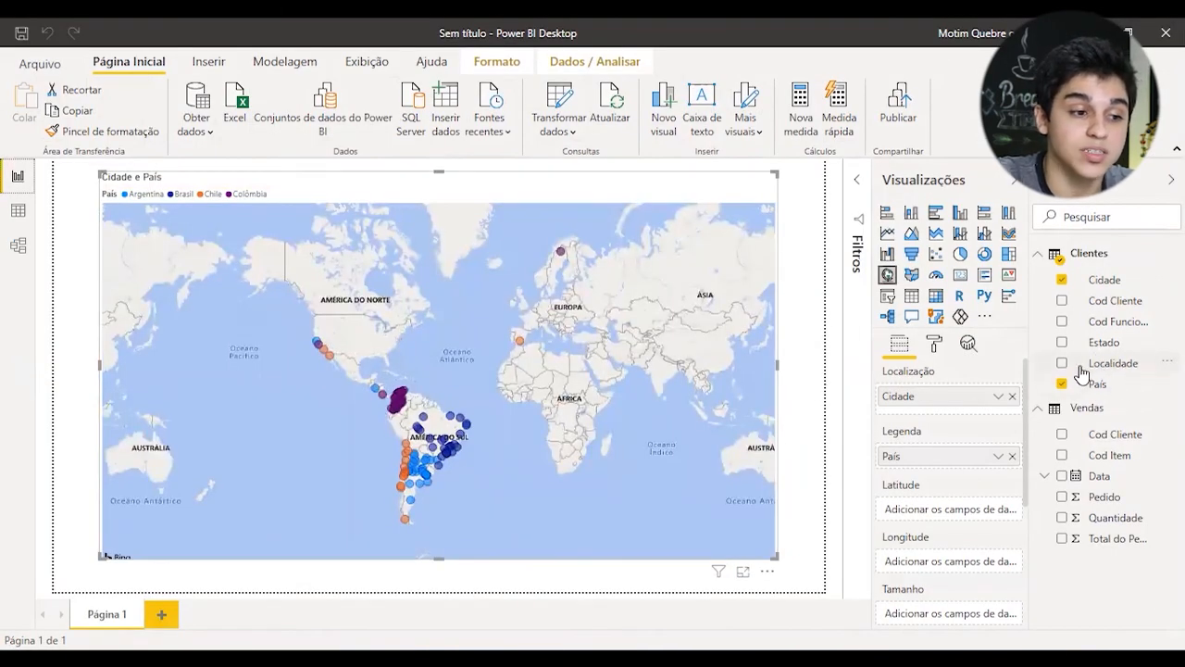
click(1013, 398)
drag(1105, 368, 939, 402)
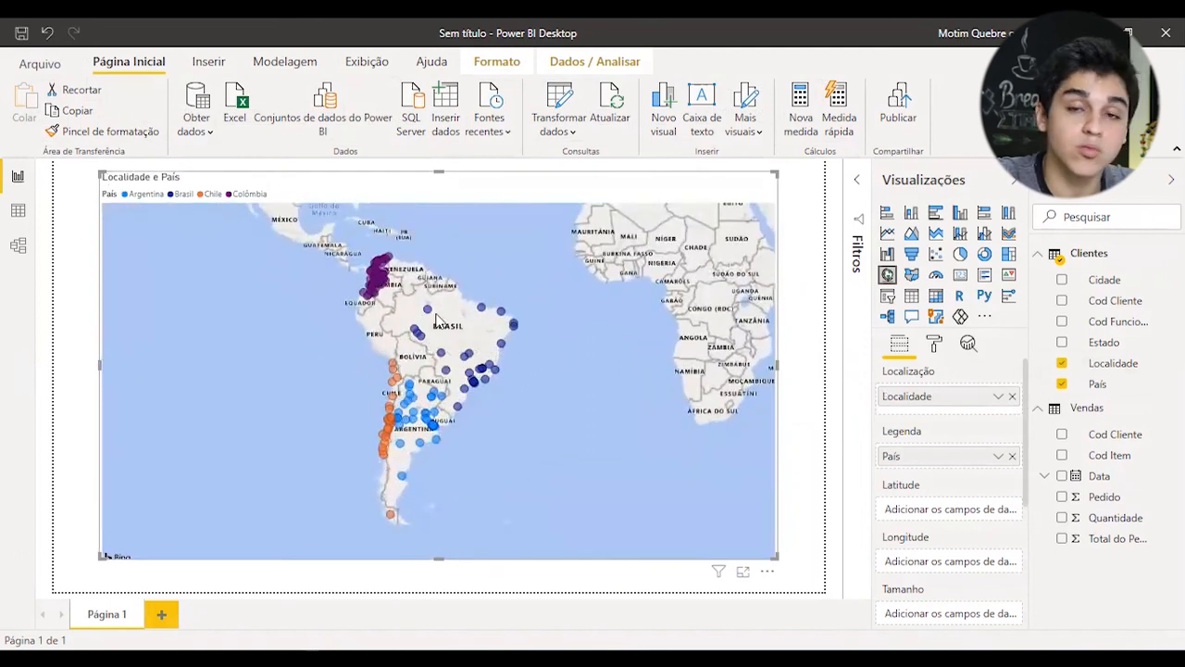
scroll(437, 319, down, 5)
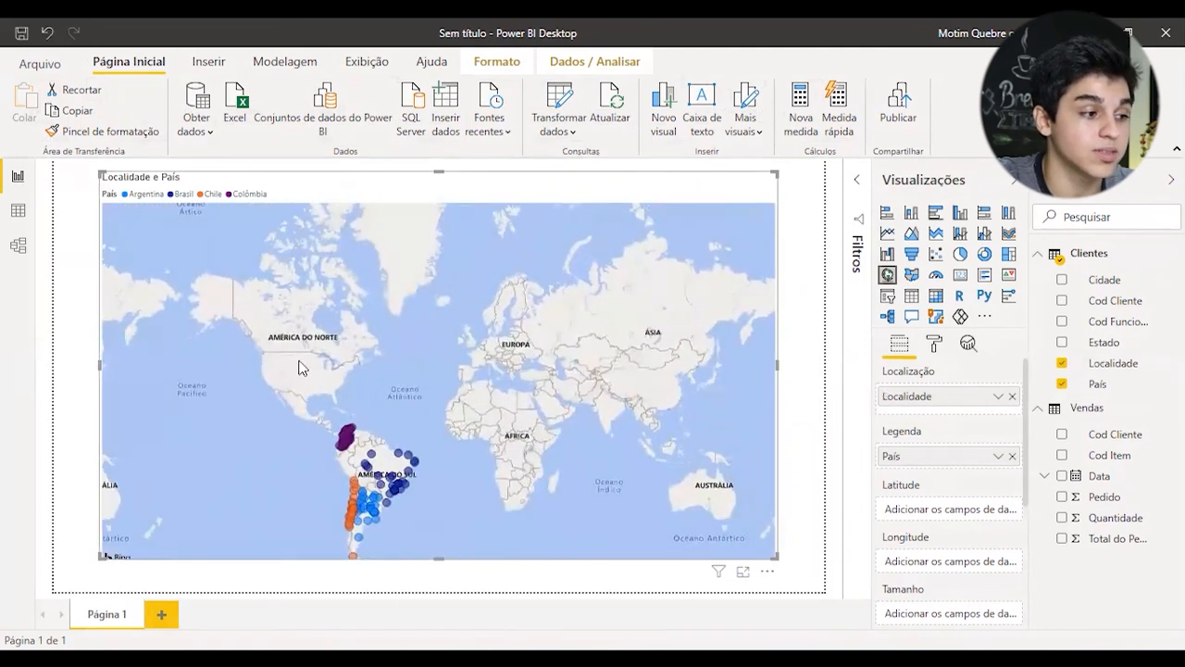
scroll(473, 394, up, 1)
scroll(472, 394, up, 3)
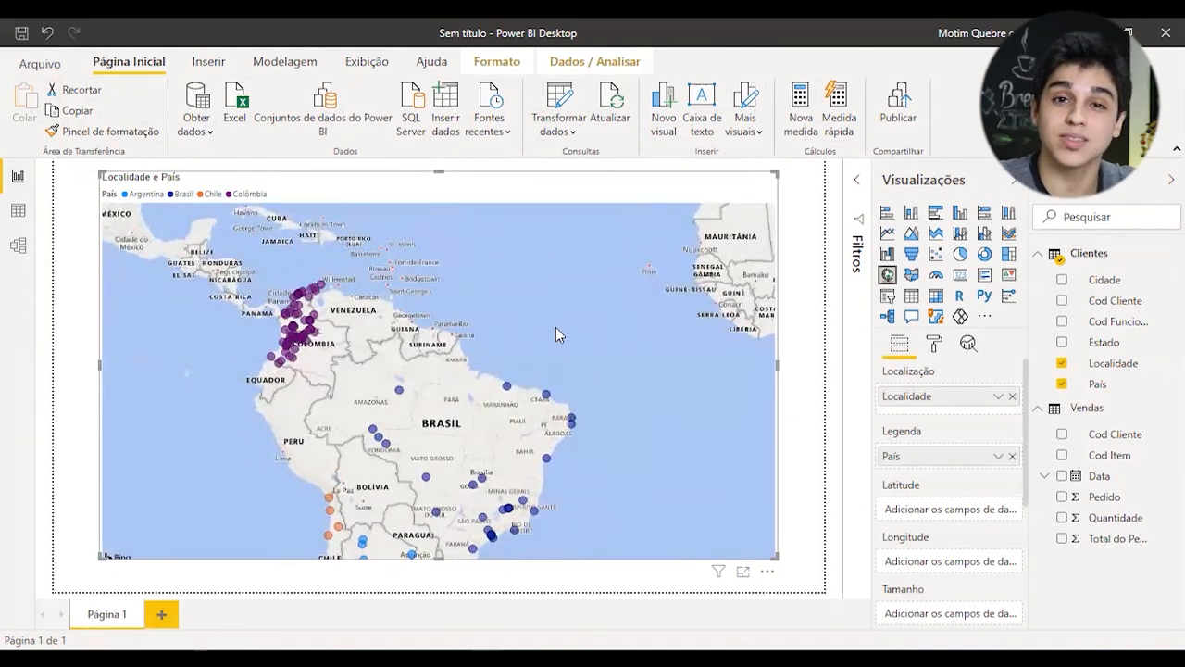
scroll(556, 334, down, 2)
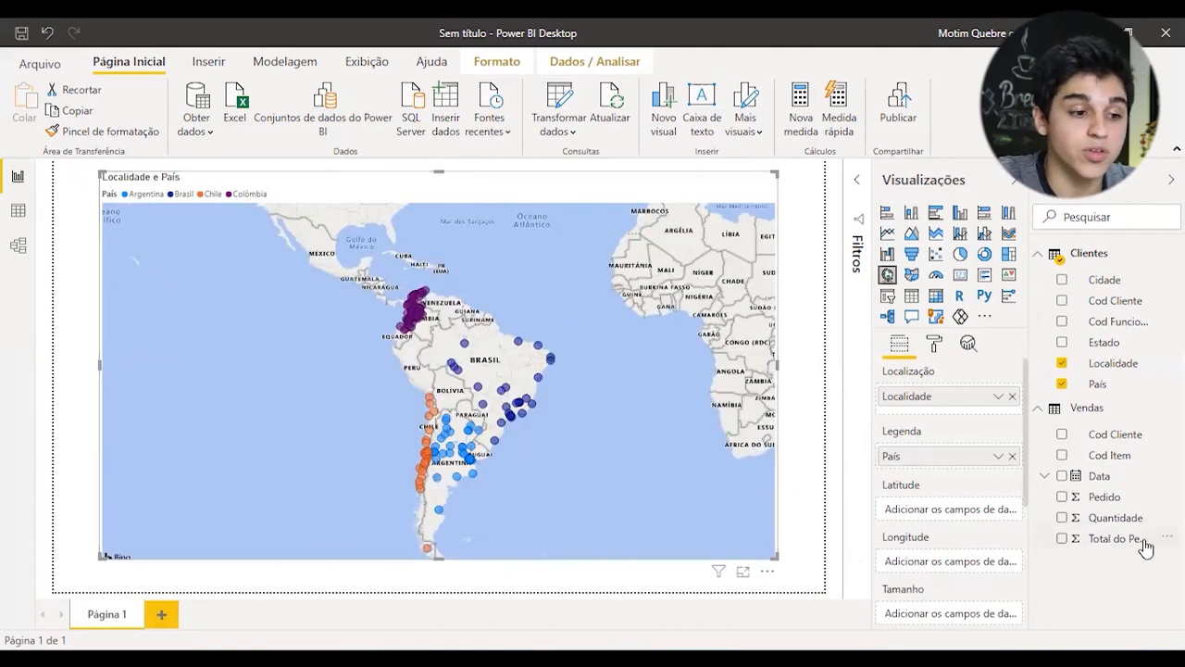
- Assign Total do Pedido from Vendas to the map's Tamanho, and inspect the bubbles over Brazil
drag(1128, 547, 926, 613)
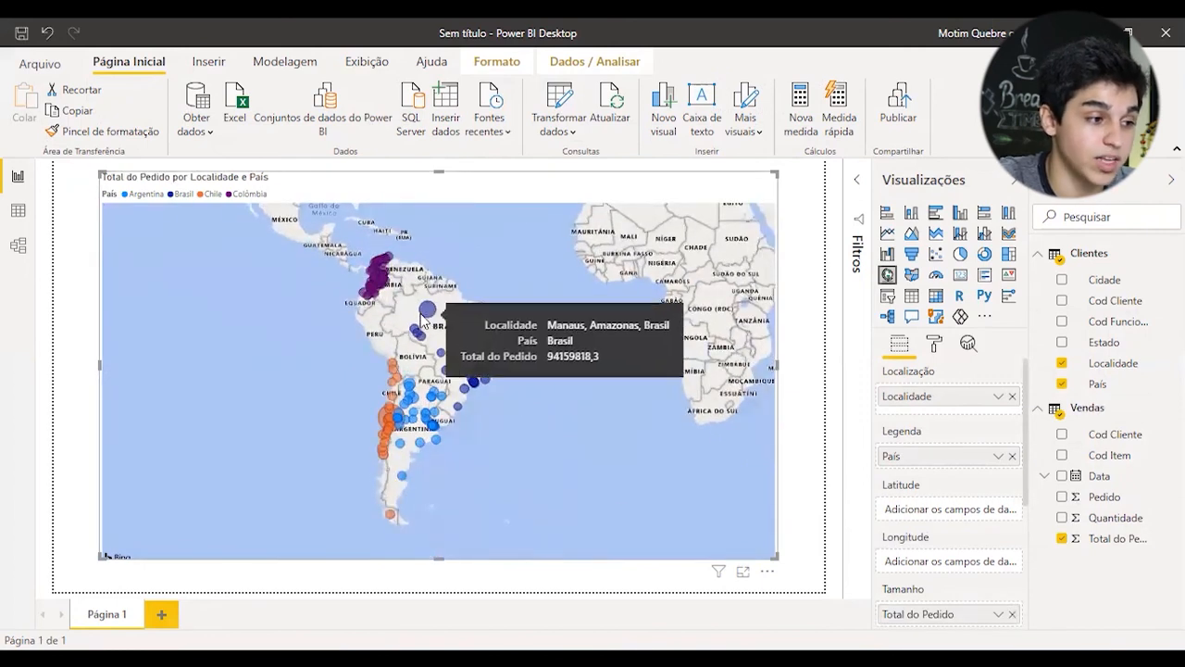
scroll(435, 317, up, 2)
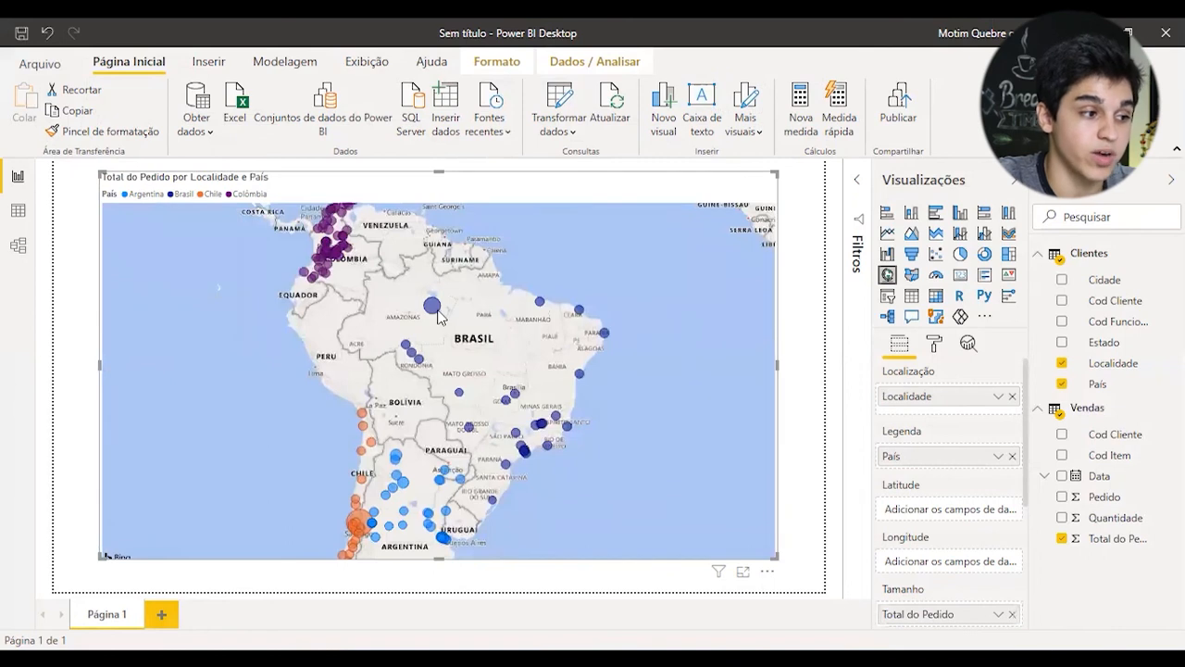
scroll(435, 316, up, 2)
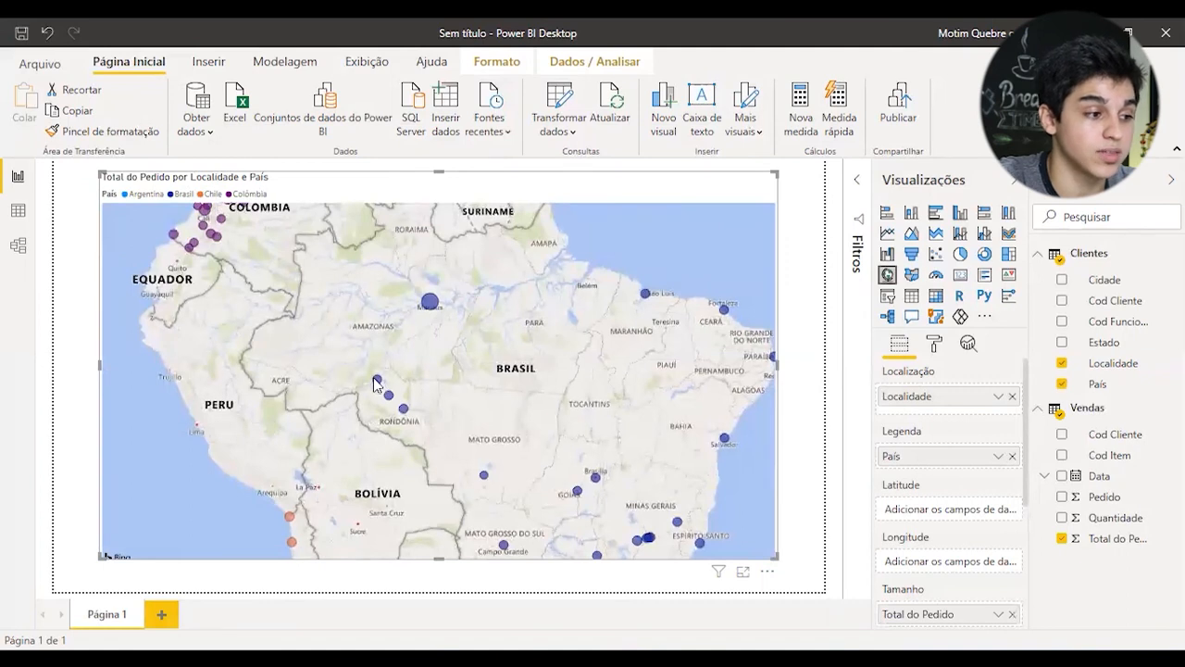
mouse_move(378, 383)
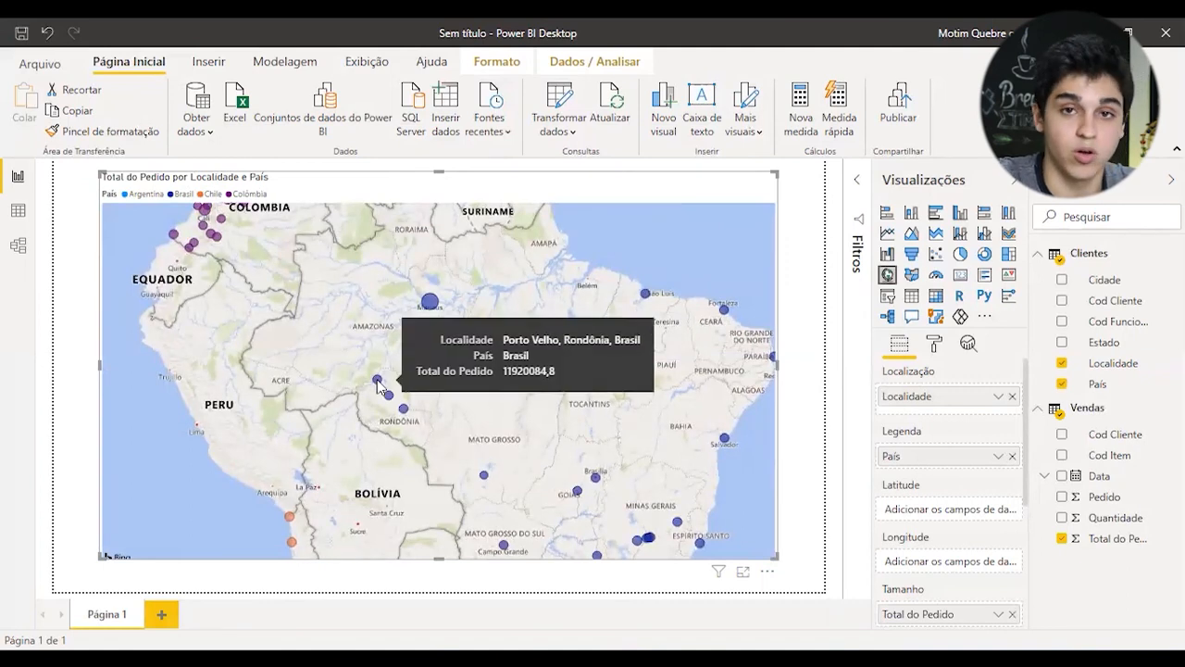
scroll(603, 350, down, 5)
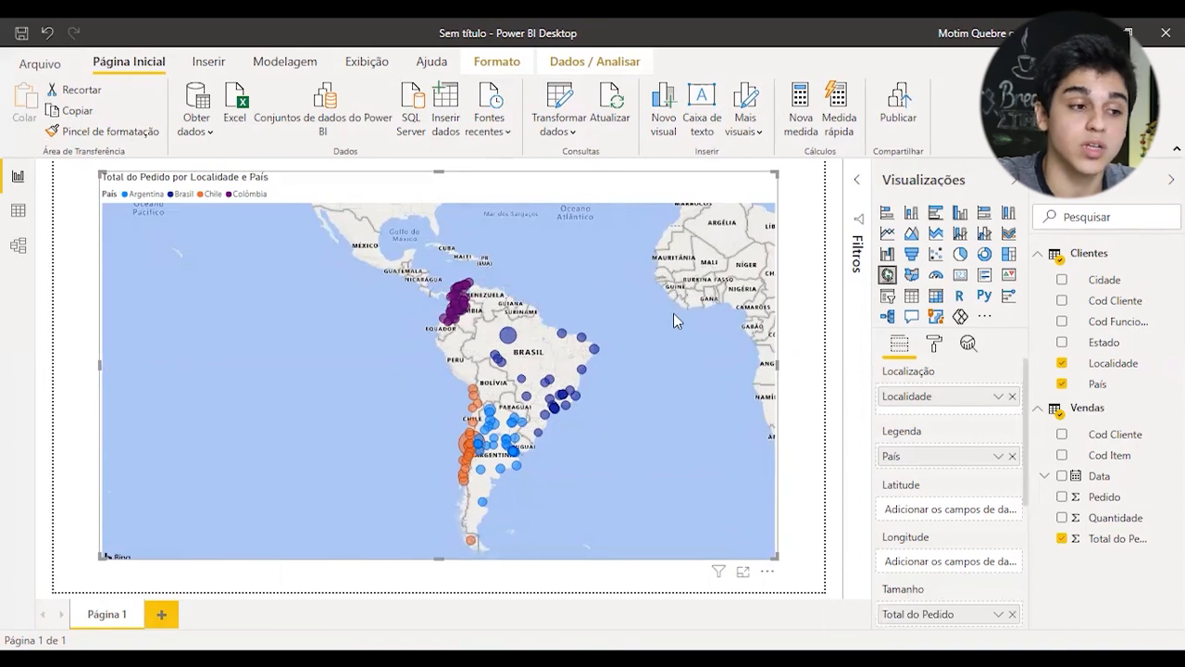
- Convert the bubble map visual to a filled map
click(913, 278)
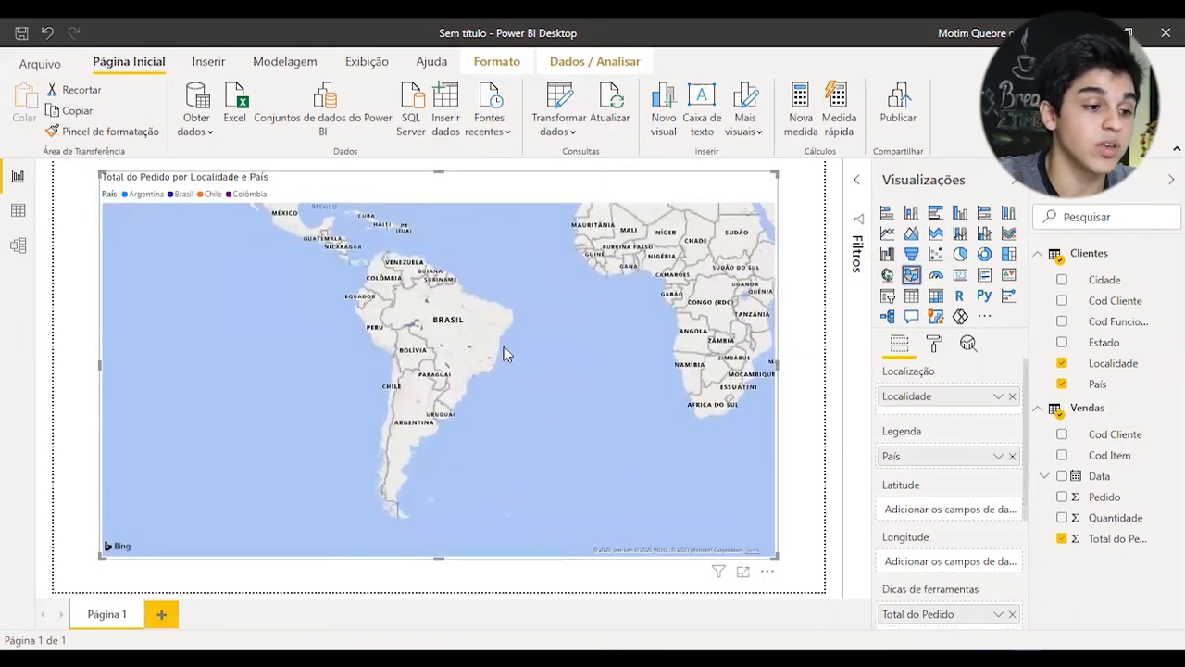
- Replace Localidade with Estado in the filled map's Localização and inspect the order total for São Paulo
click(1013, 397)
drag(1093, 342, 942, 400)
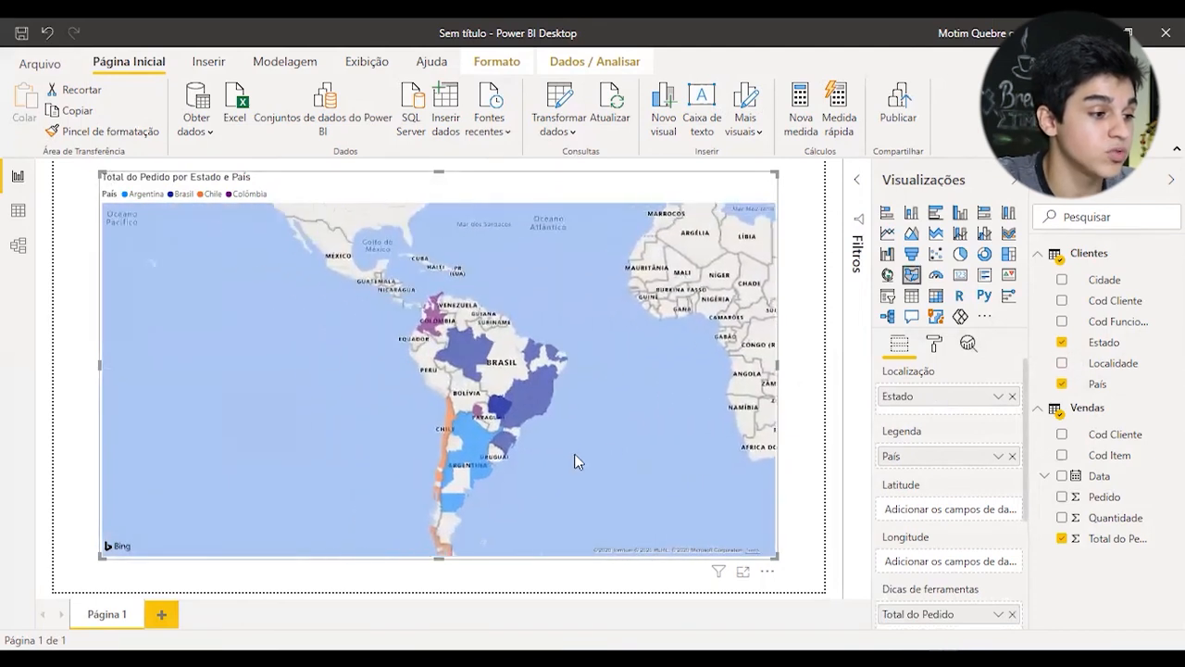
scroll(495, 433, up, 3)
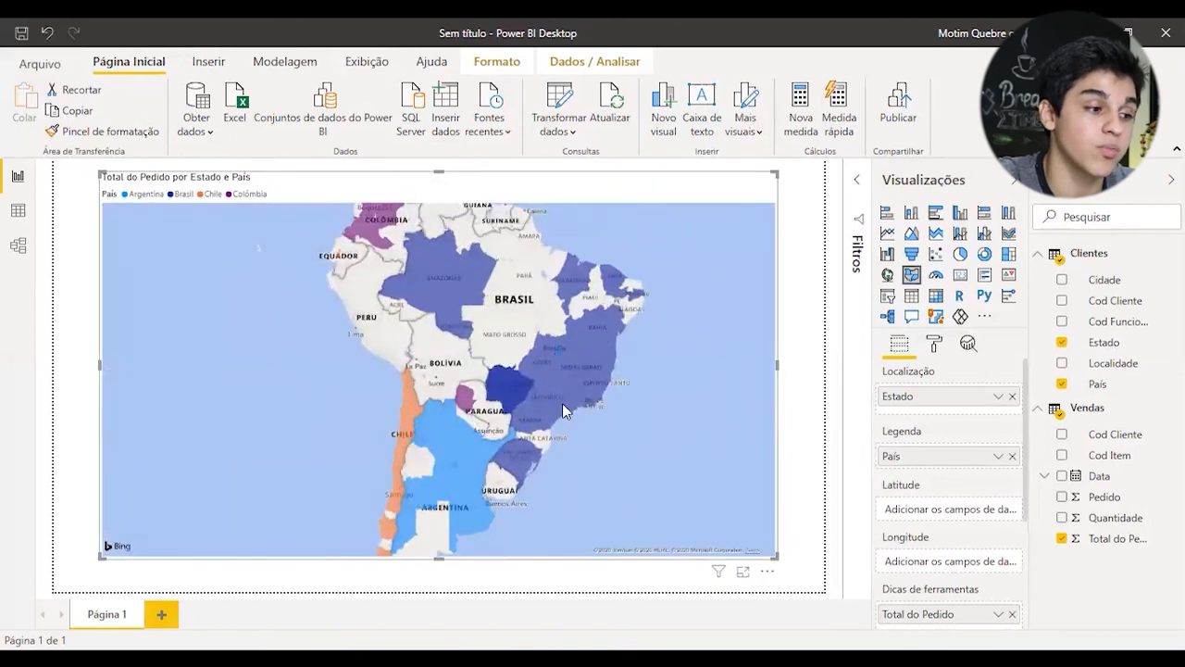
mouse_move(564, 405)
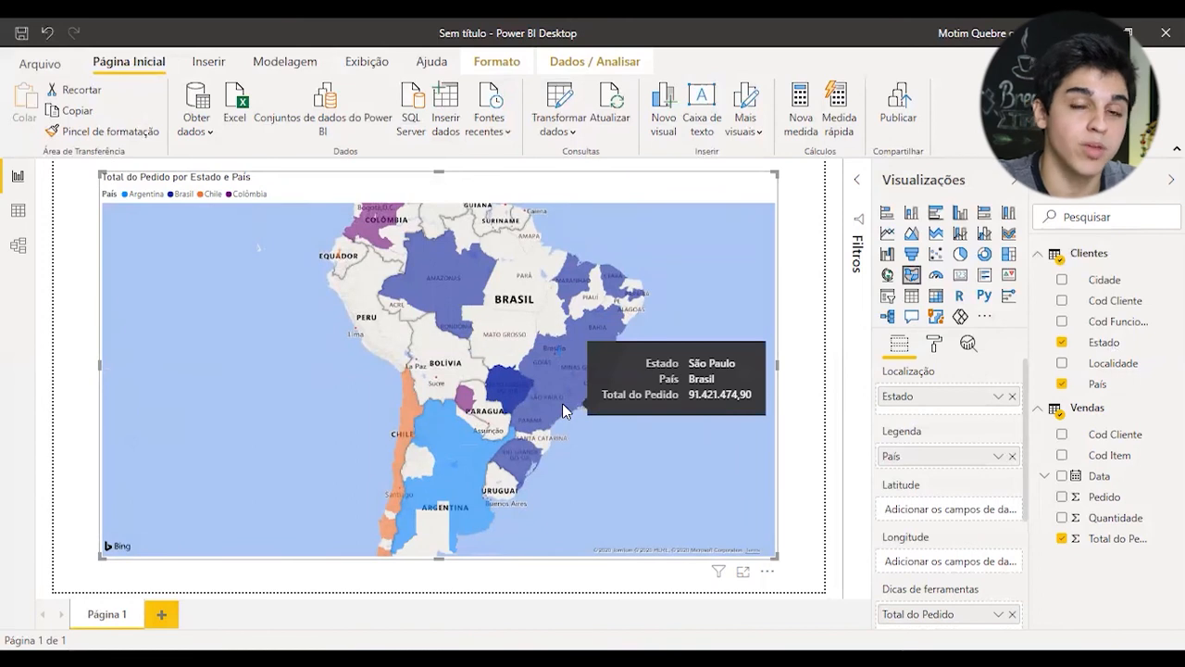
scroll(562, 403, down, 3)
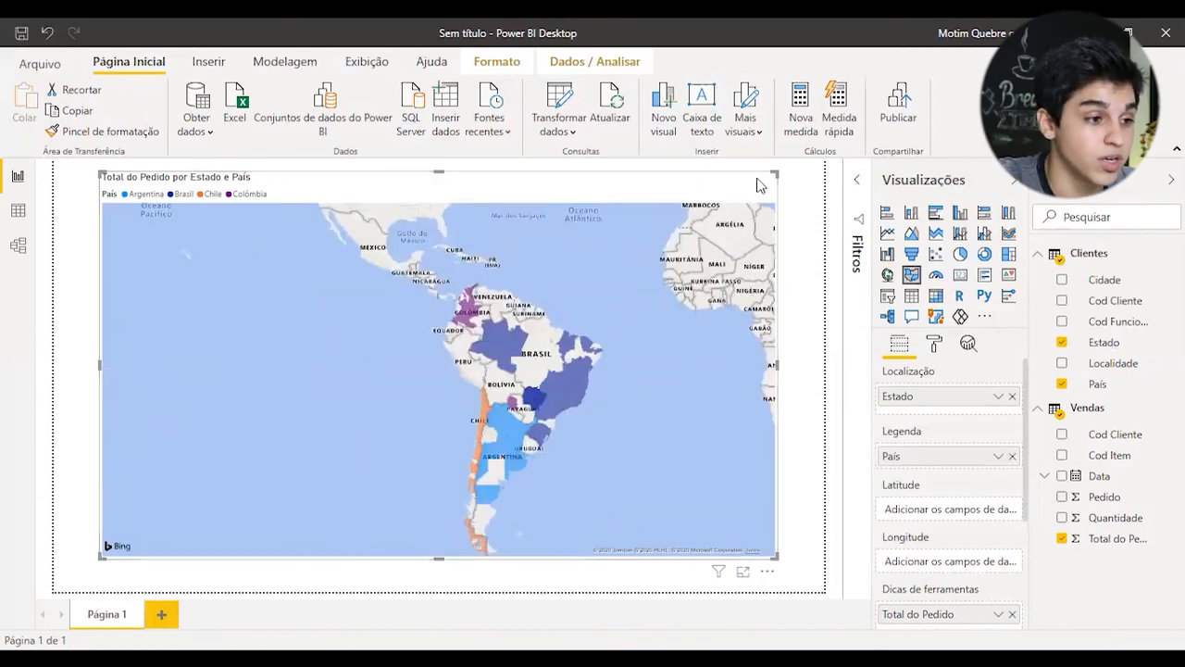
- Shrink the filled map's height and width slightly and move it down to free space above it
drag(774, 174, 745, 278)
scroll(687, 475, down, 2)
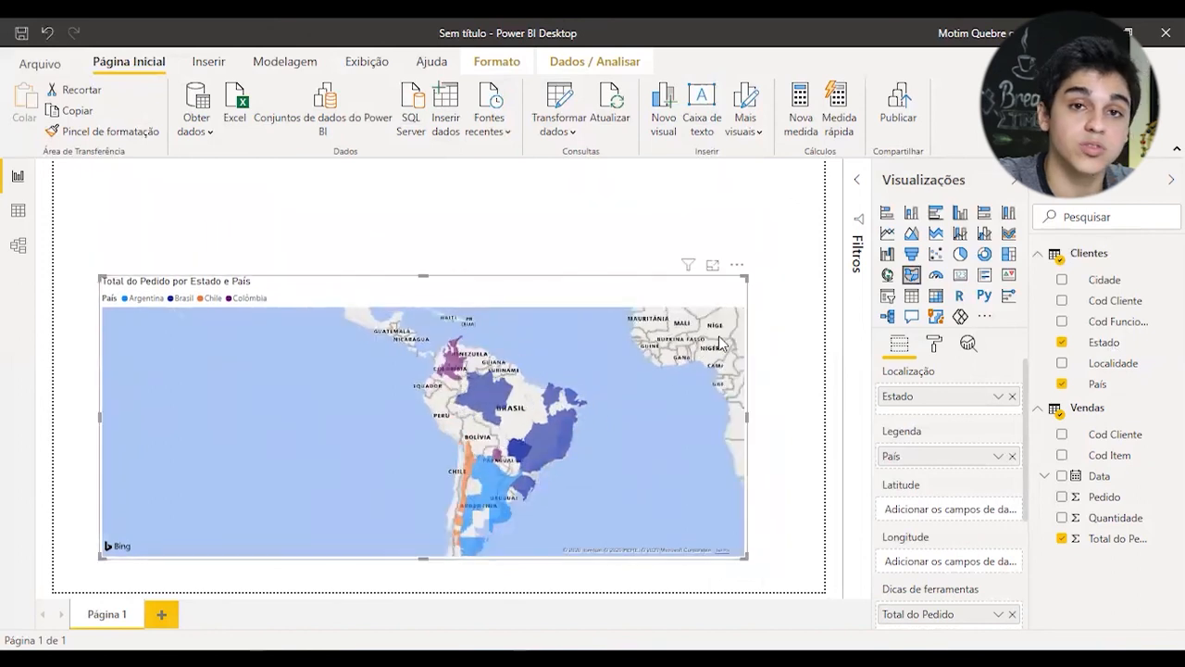
drag(713, 508, 688, 474)
drag(665, 327, 665, 345)
- Add a slicer on the País field of Clientes and place it above the map
click(553, 267)
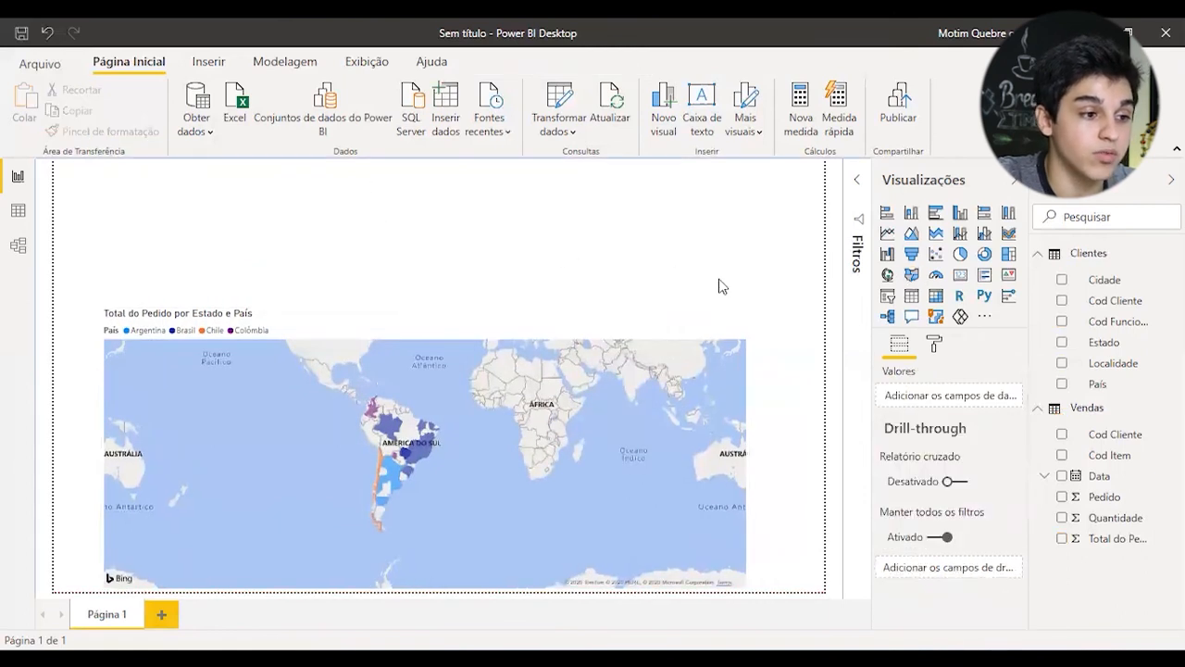
click(889, 297)
drag(746, 439, 365, 265)
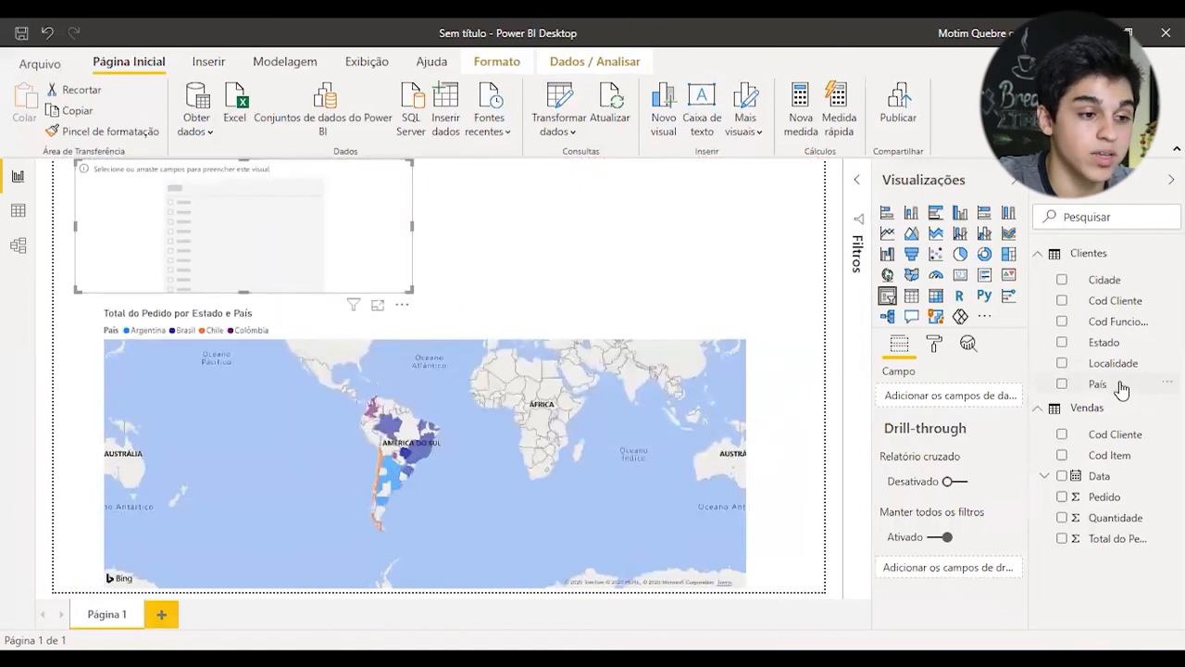
drag(1116, 389, 954, 396)
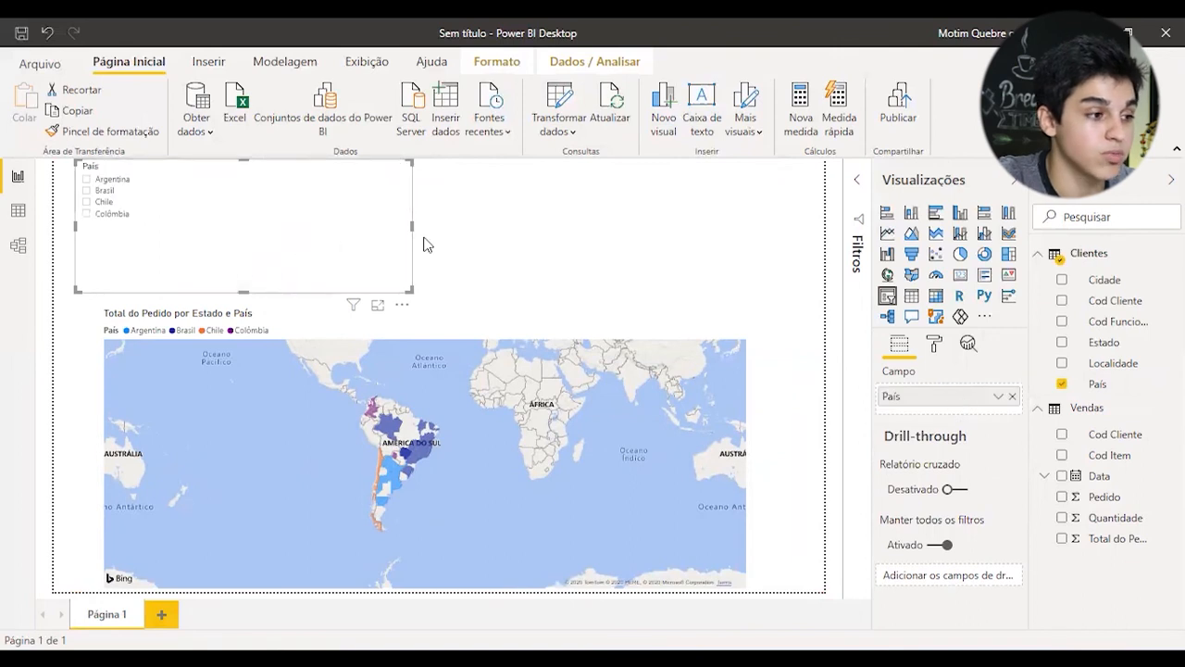
- Duplicate the País slicer, place the copy beside the original and replace its field with Estado
key(ctrl+c)
key(ctrl+v)
drag(361, 249, 682, 247)
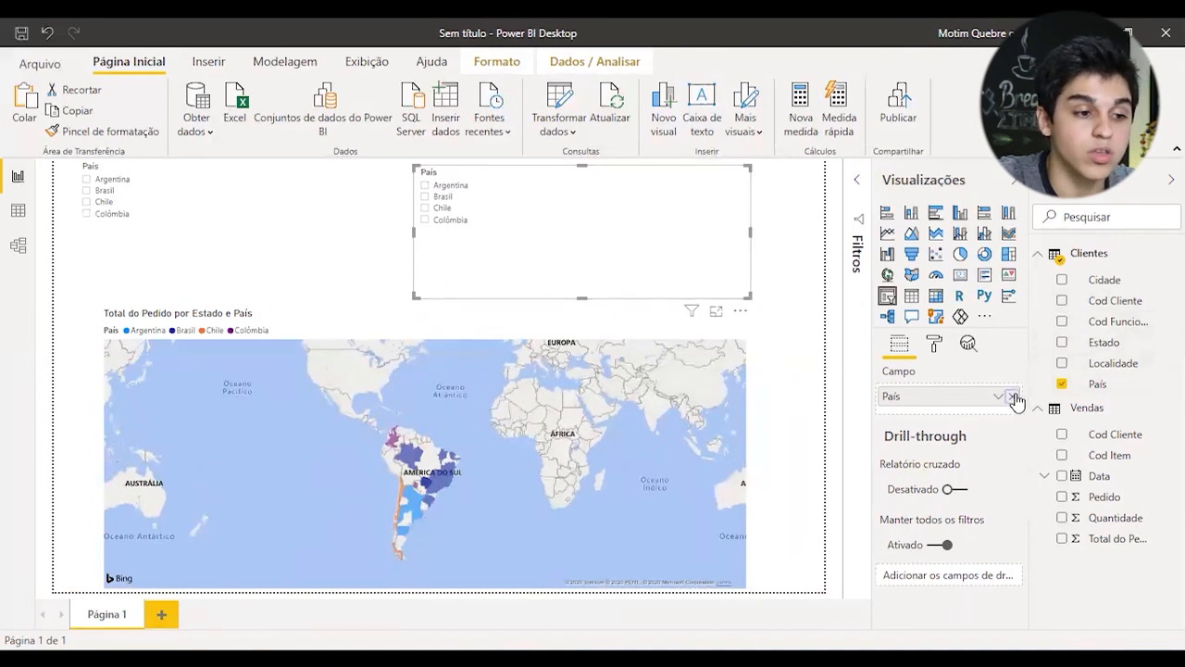
click(1016, 396)
drag(1102, 345, 949, 400)
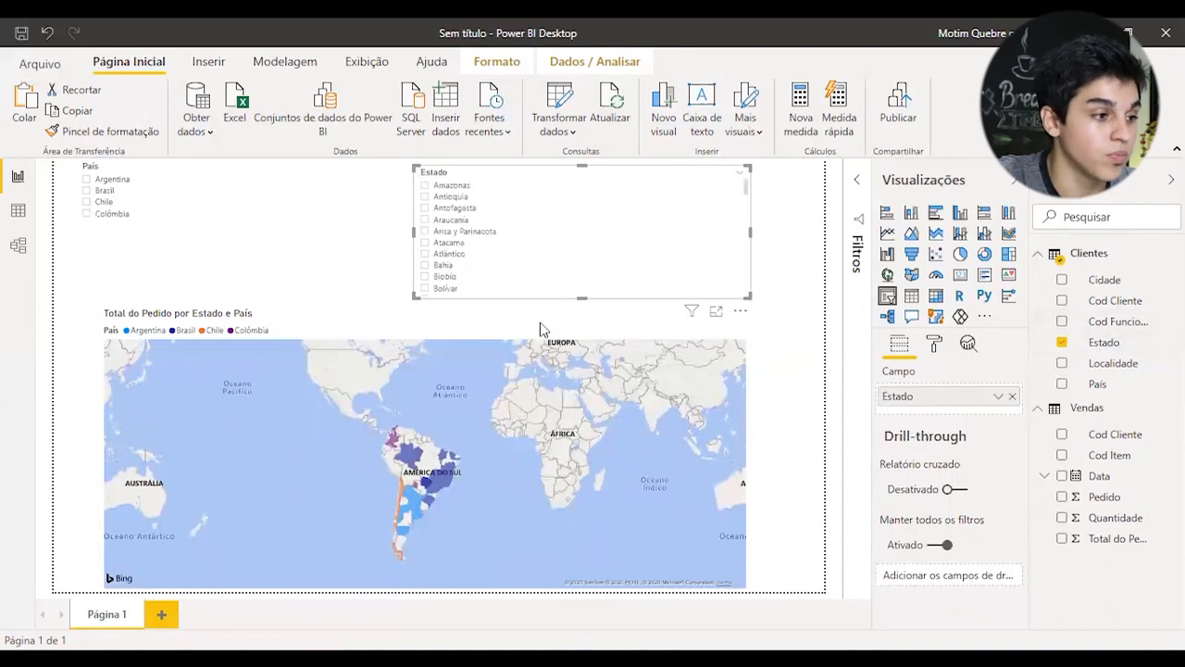
- Filter the map to Brasil with the País slicer and to Goiás and Bahia with the Estado slicer
click(90, 196)
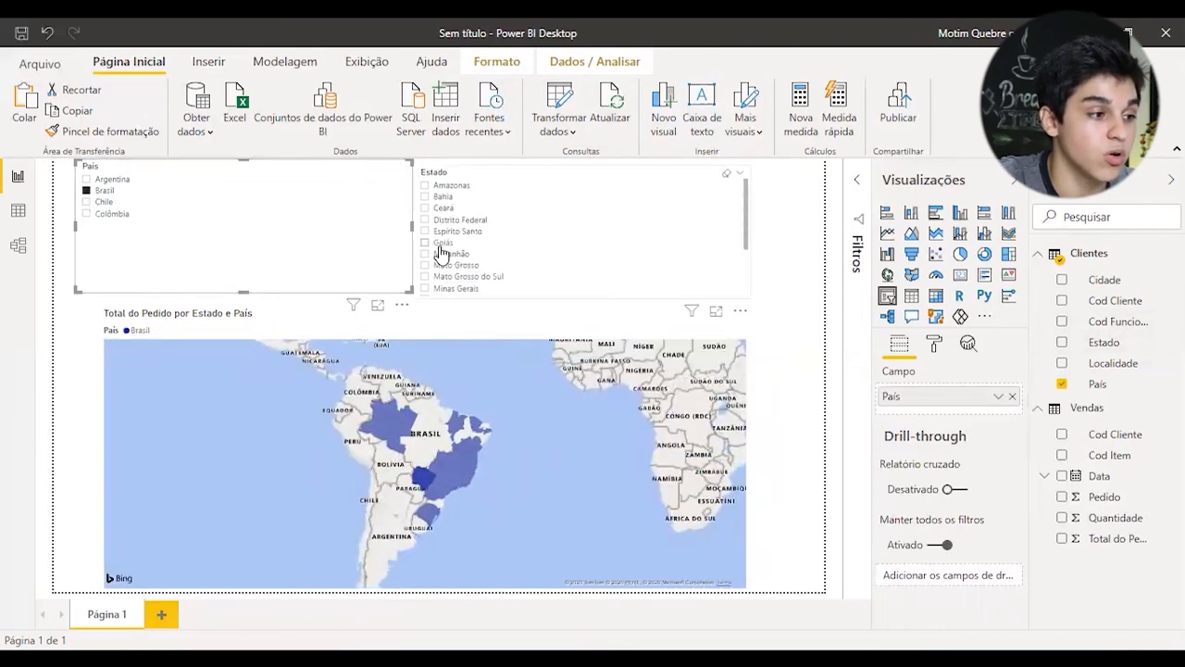
click(444, 243)
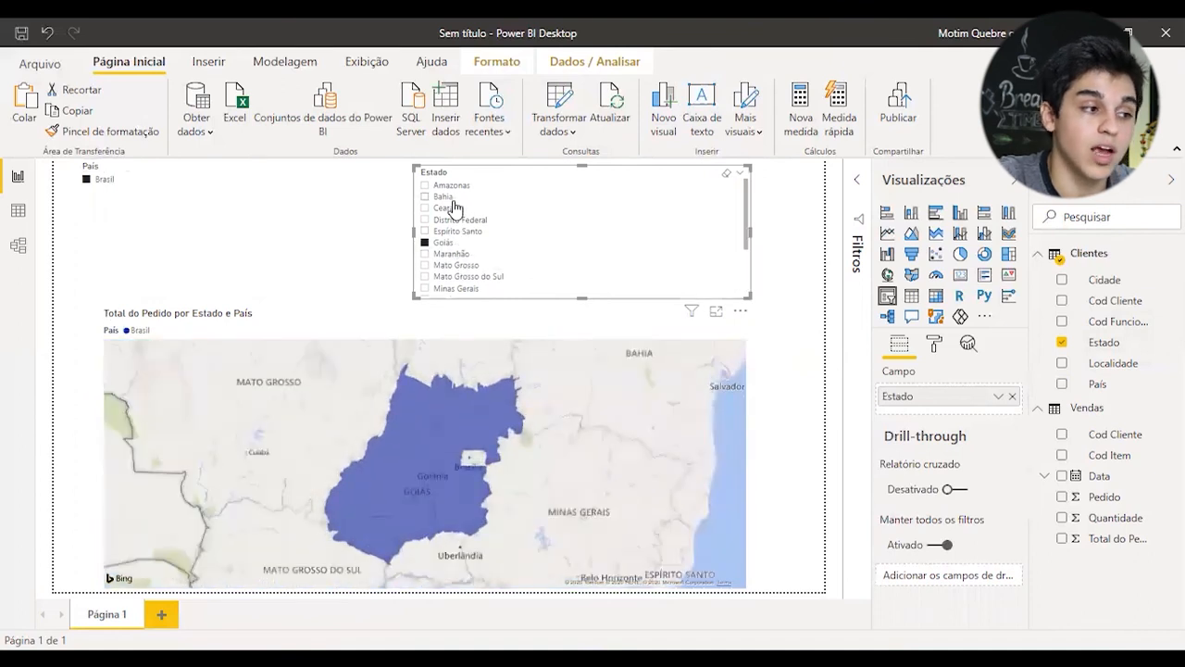
ctrl+click(438, 197)
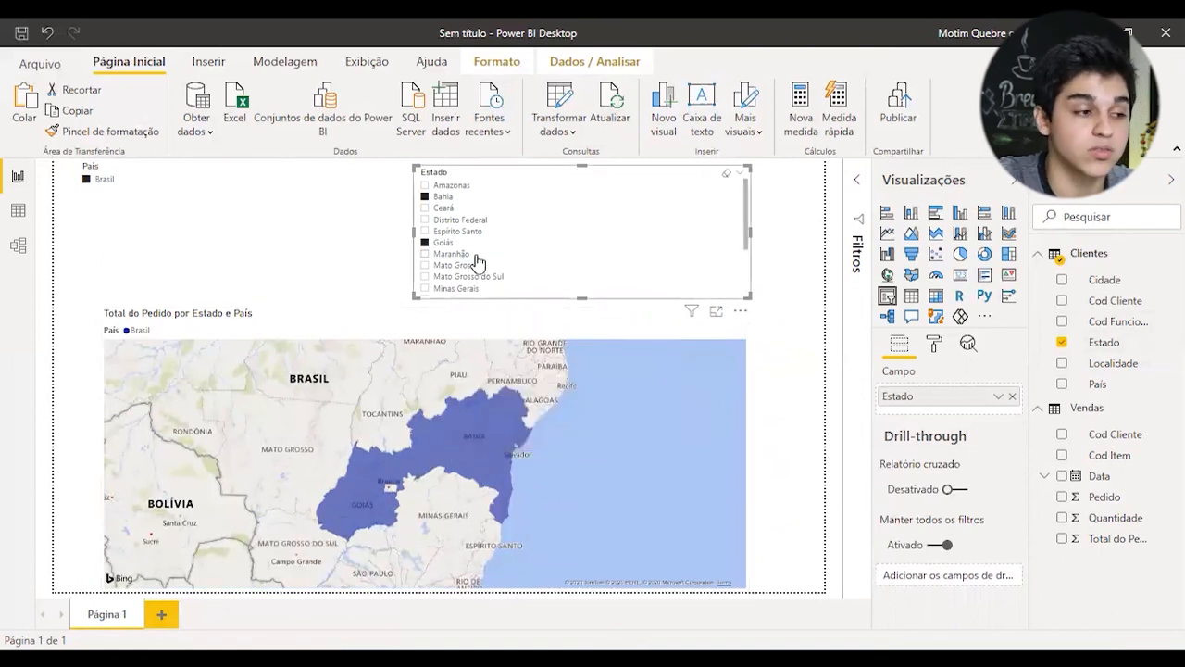
- Clear the state selections in the Estado slicer, keeping the País filter on Brasil
ctrl+click(426, 277)
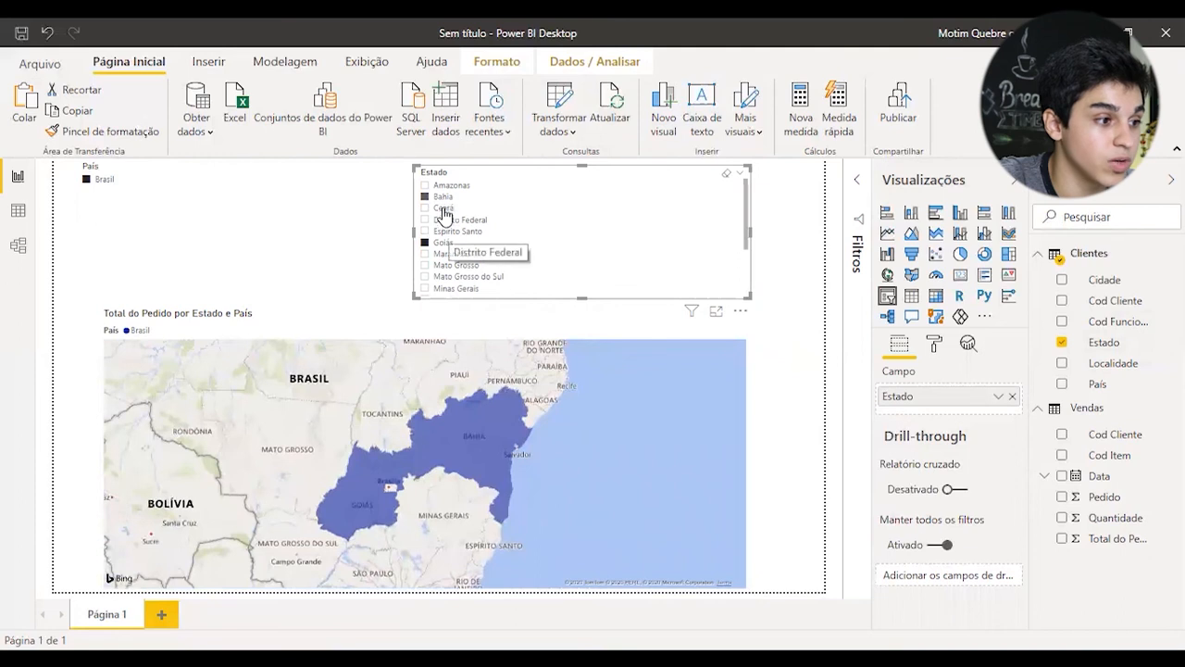
scroll(452, 236, down, 3)
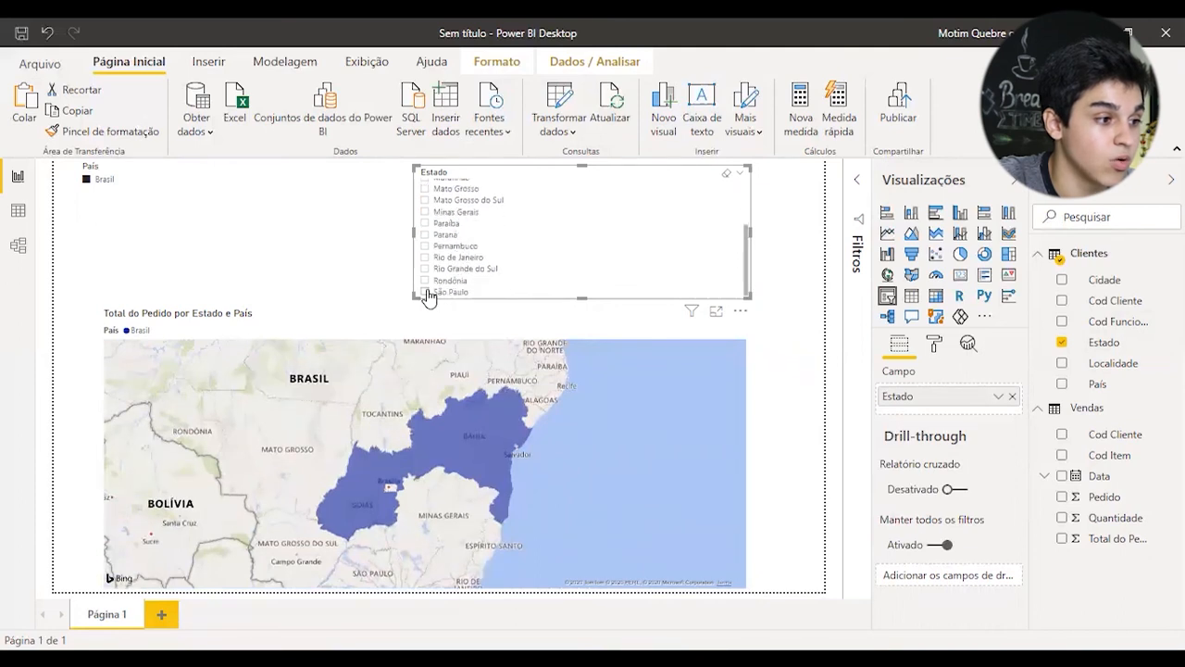
click(425, 281)
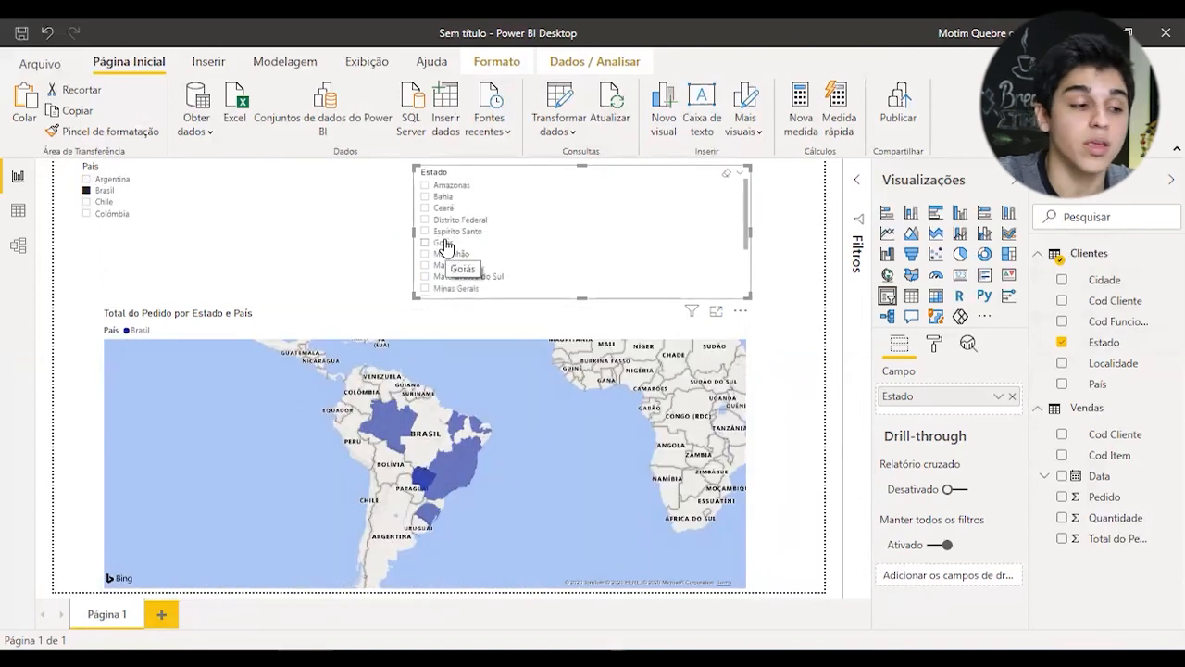
- Replace Estado with Cidade in the filled map's Localização
click(562, 375)
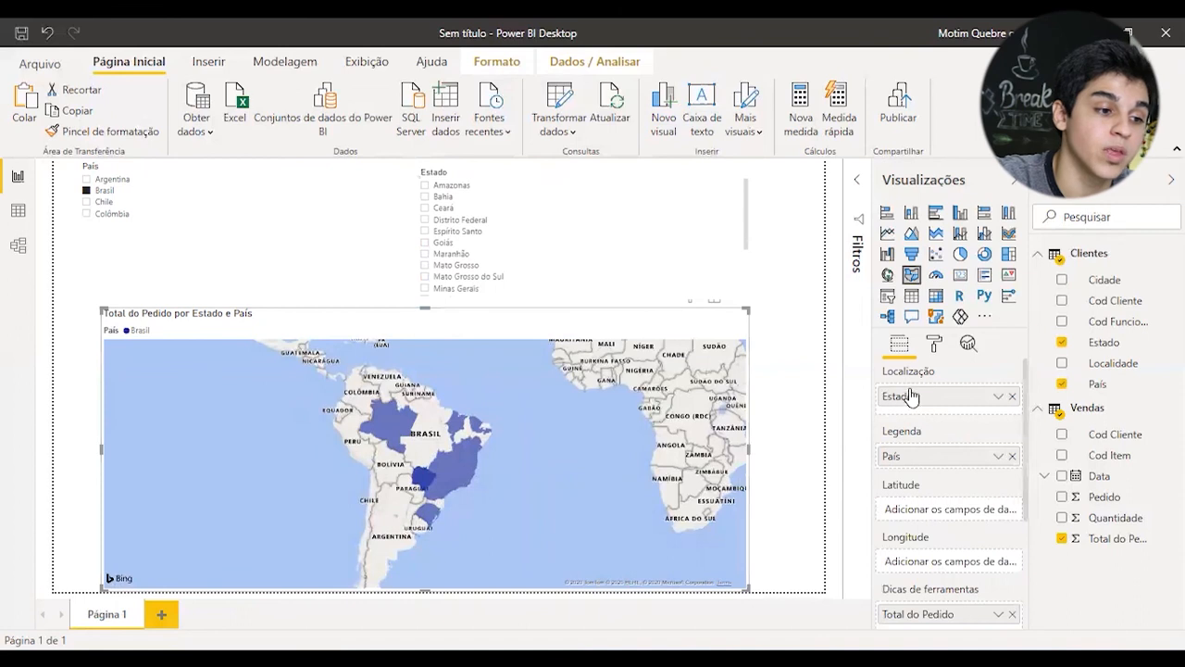
click(1012, 397)
drag(1093, 287, 945, 400)
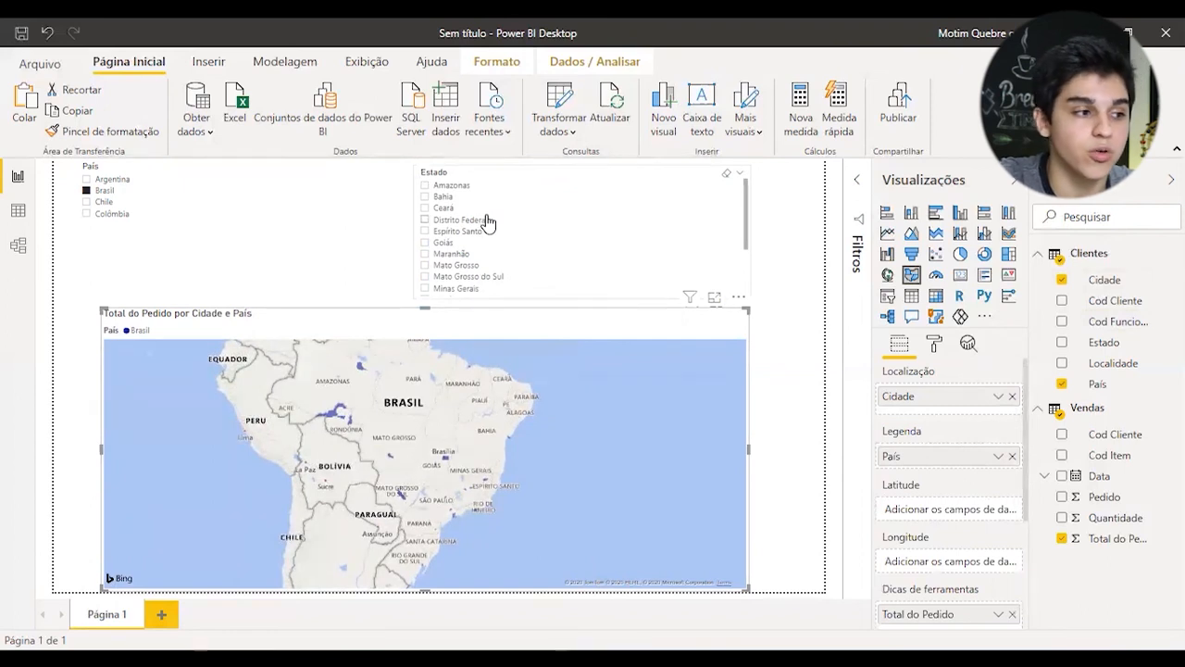
- Filter the city map to Amazonas and Distrito Federal in the Estado slicer, and swap Amazonas for Bahia
click(425, 185)
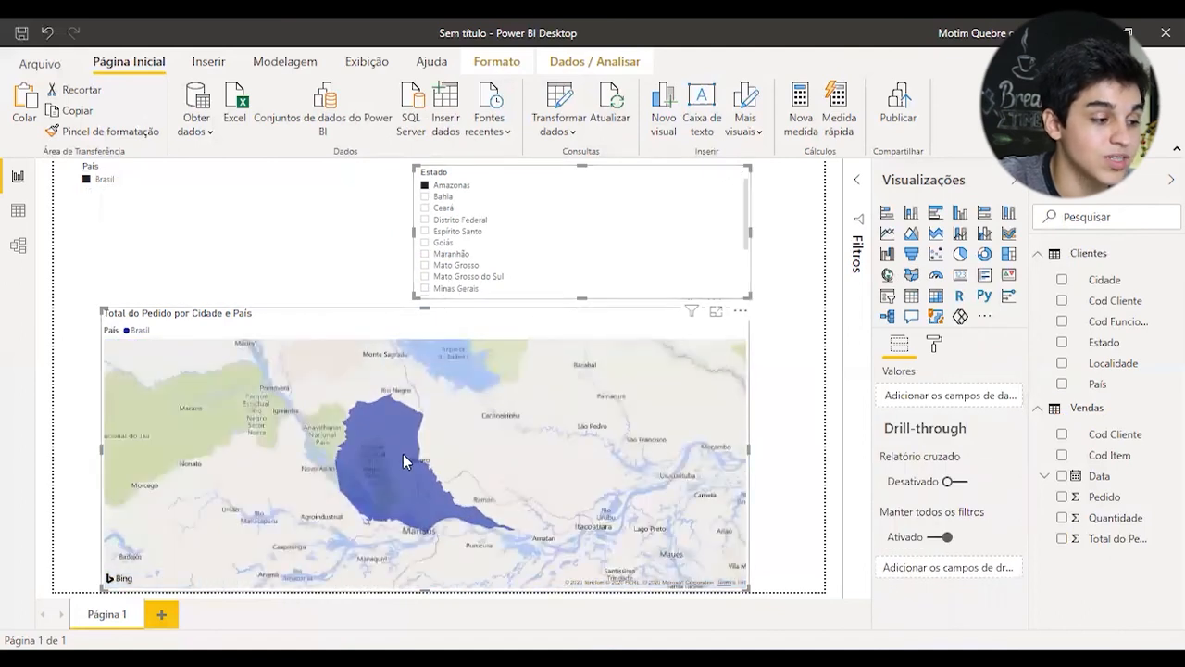
ctrl+click(427, 222)
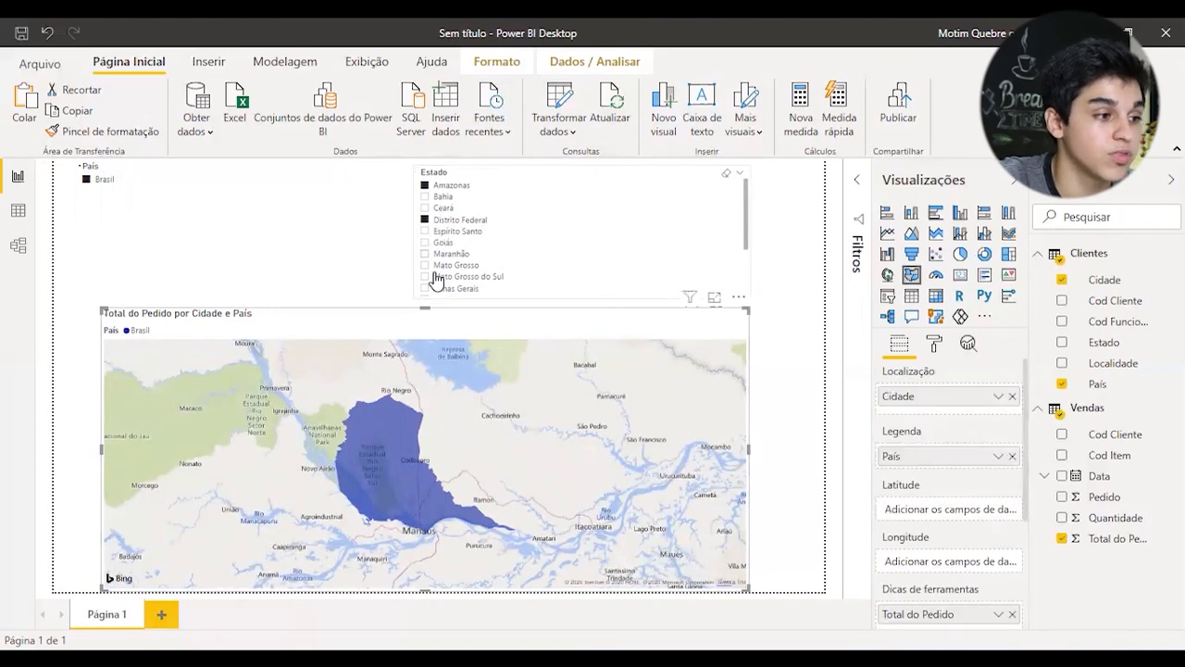
ctrl+click(425, 185)
ctrl+click(425, 197)
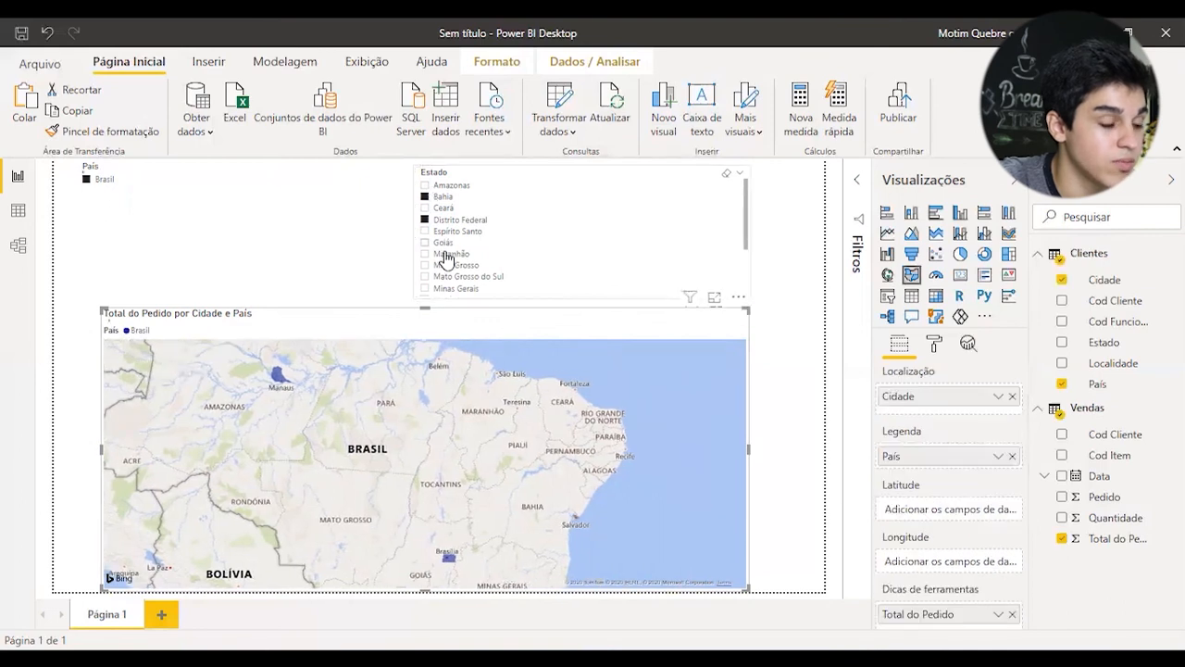